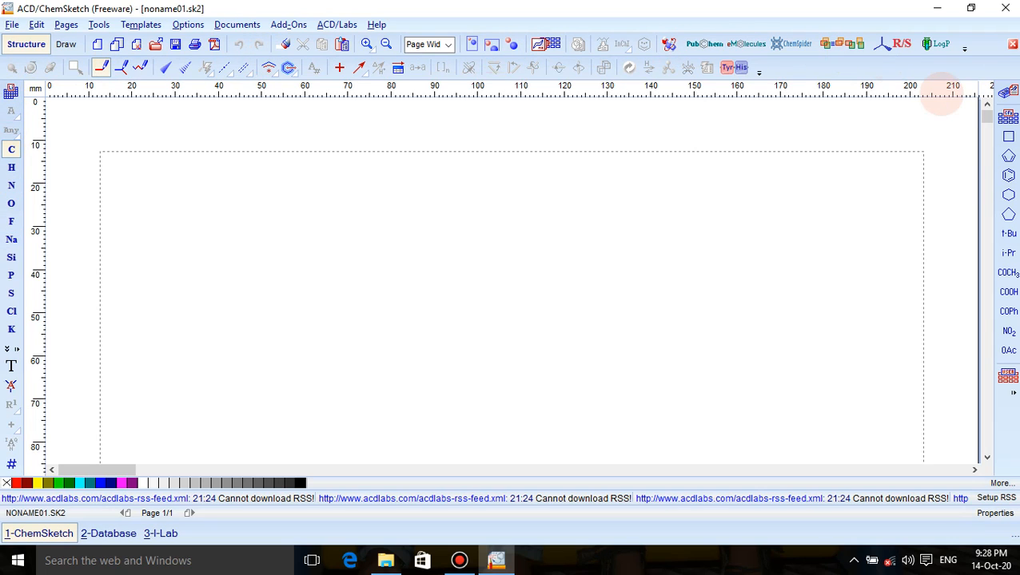
Place a benzene ring template on the page at about 80 mm across and 40 mm down
left_click(1007, 175)
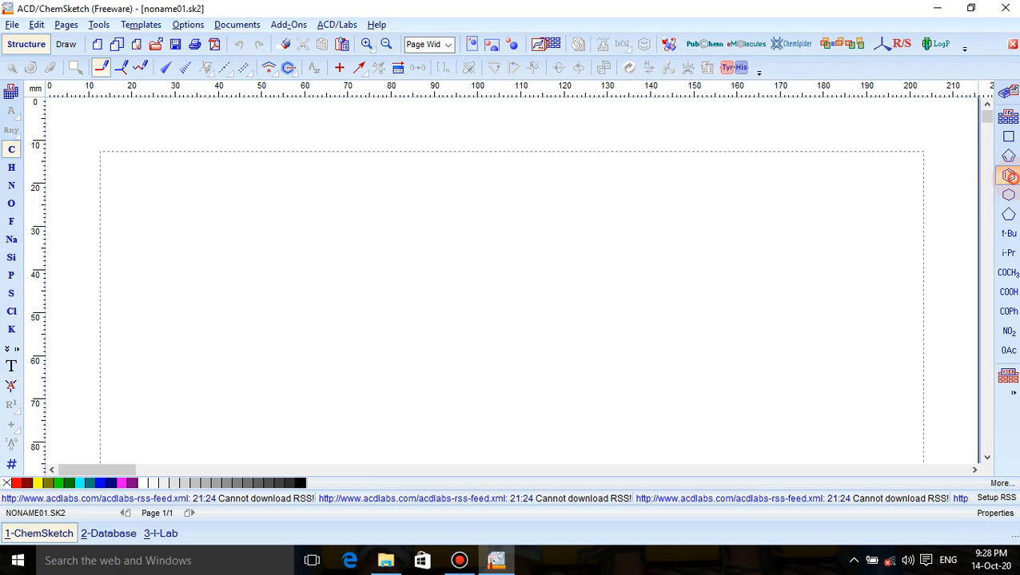
left_click(419, 260)
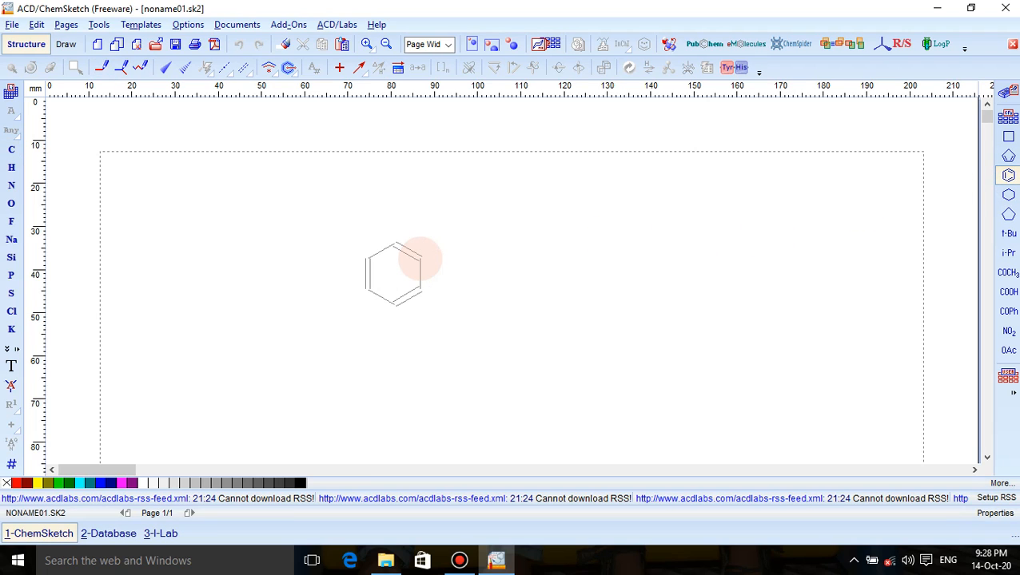
left_click(419, 260)
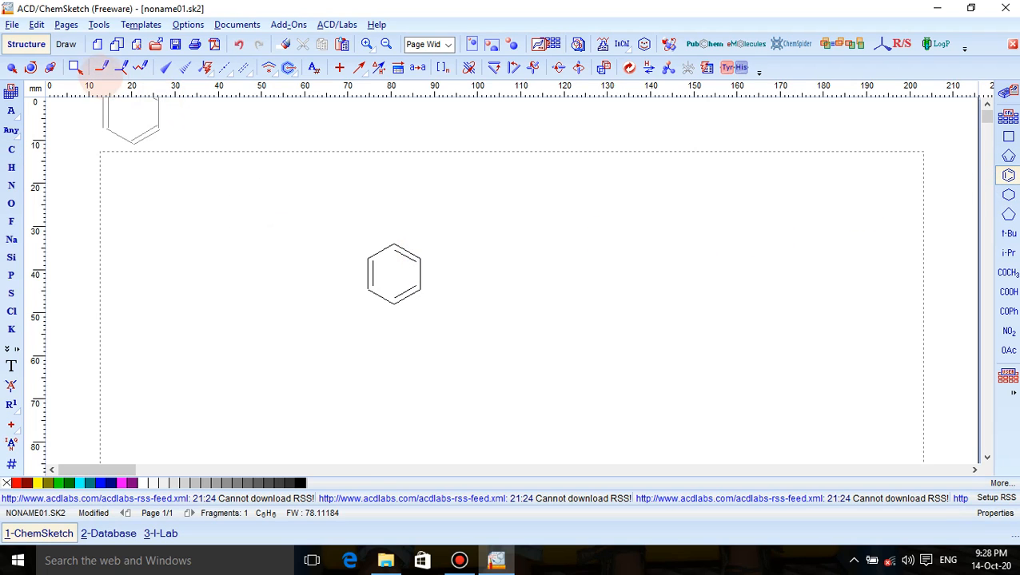
Generate the name for the benzene structure and move the name label beside the ring, to its right
left_click(75, 67)
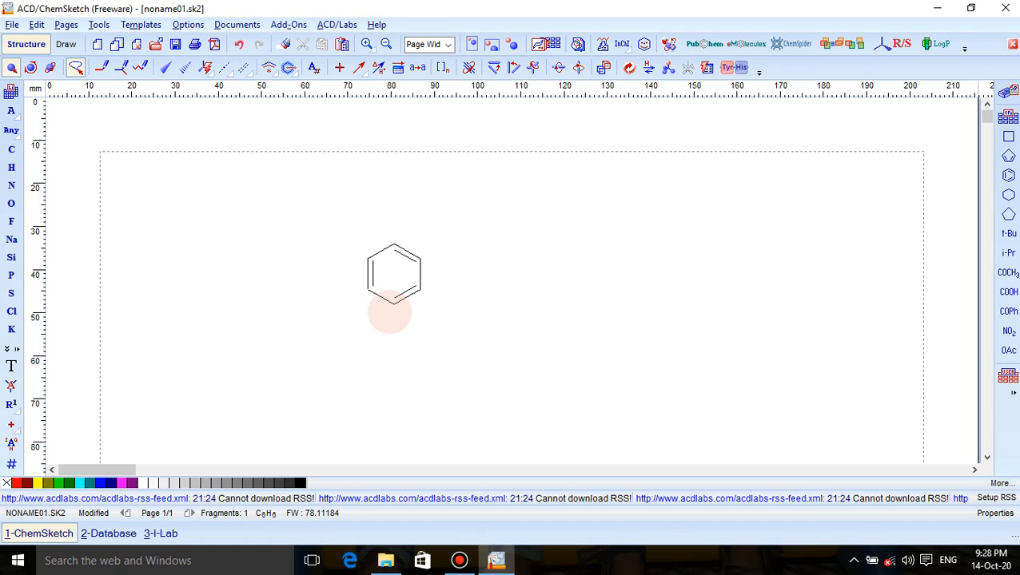
left_click(389, 312)
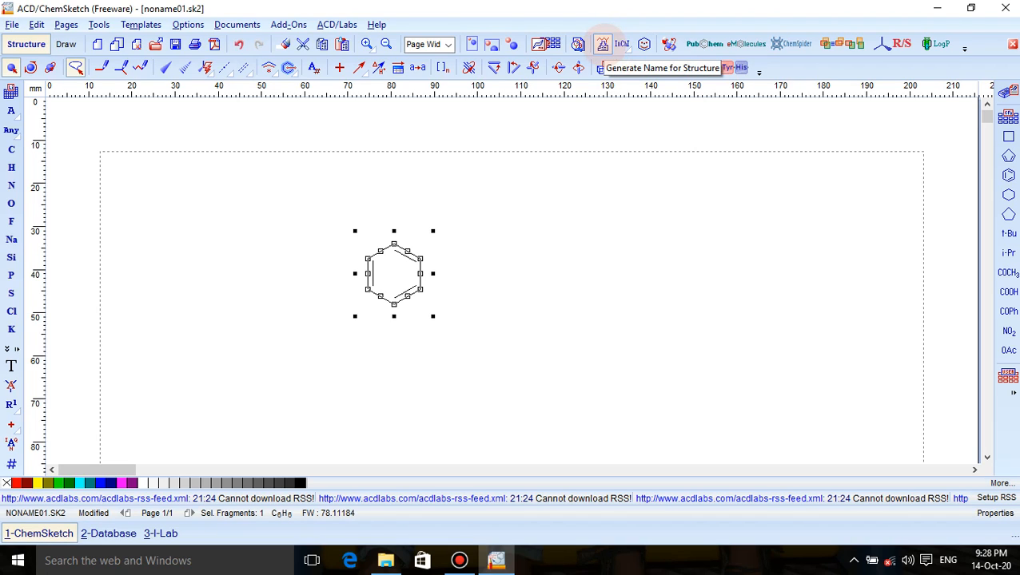
left_click(603, 44)
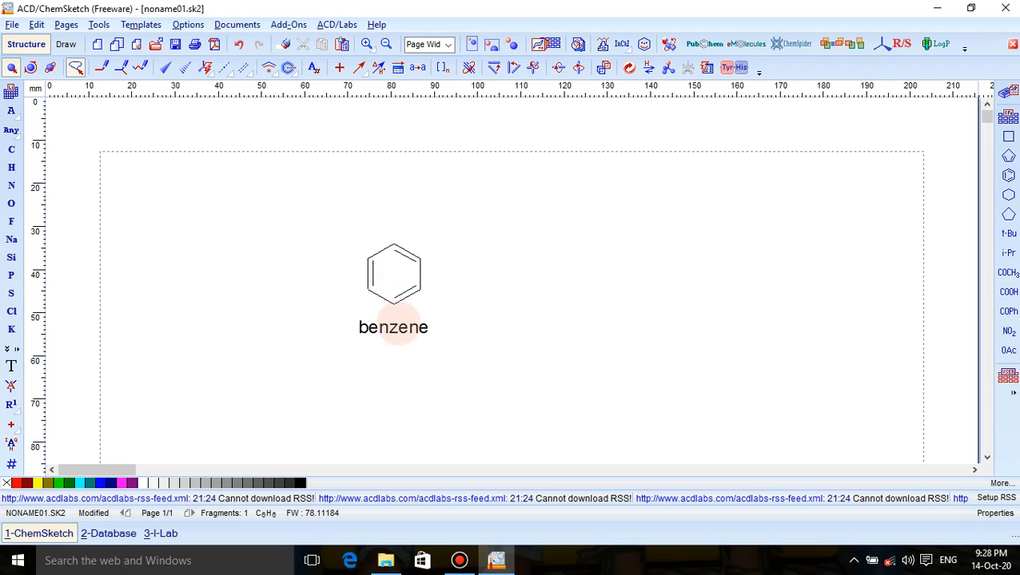
left_click(394, 330)
left_click_drag(393, 329, 491, 274)
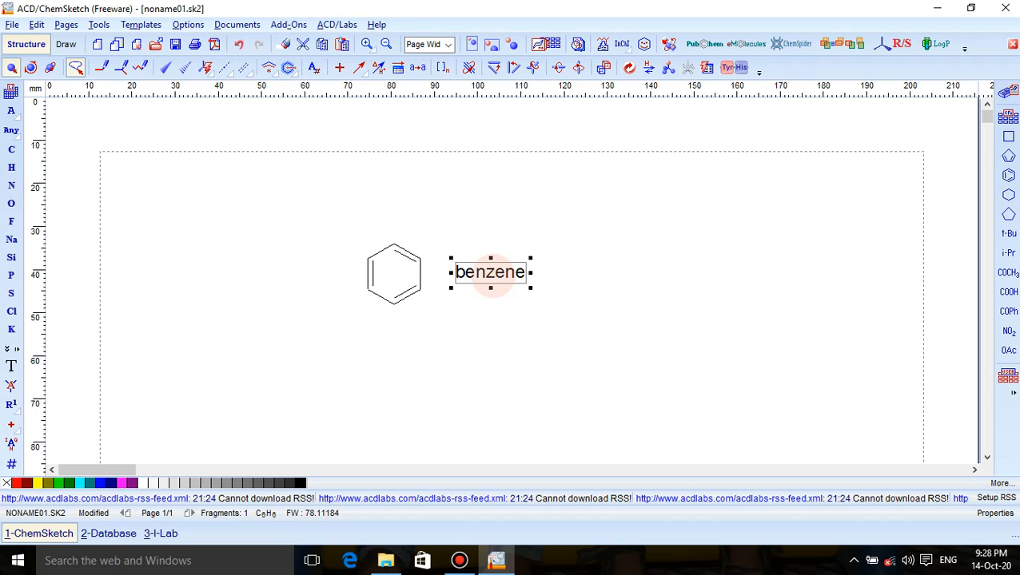
Set the font of the benzene name label to Times New Roman
double_click(491, 274)
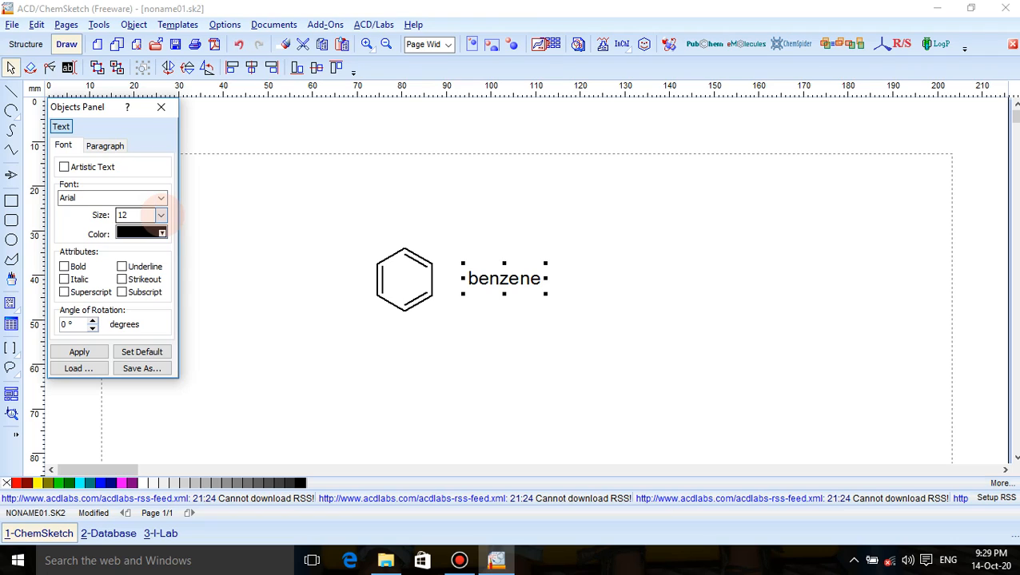
left_click(160, 196)
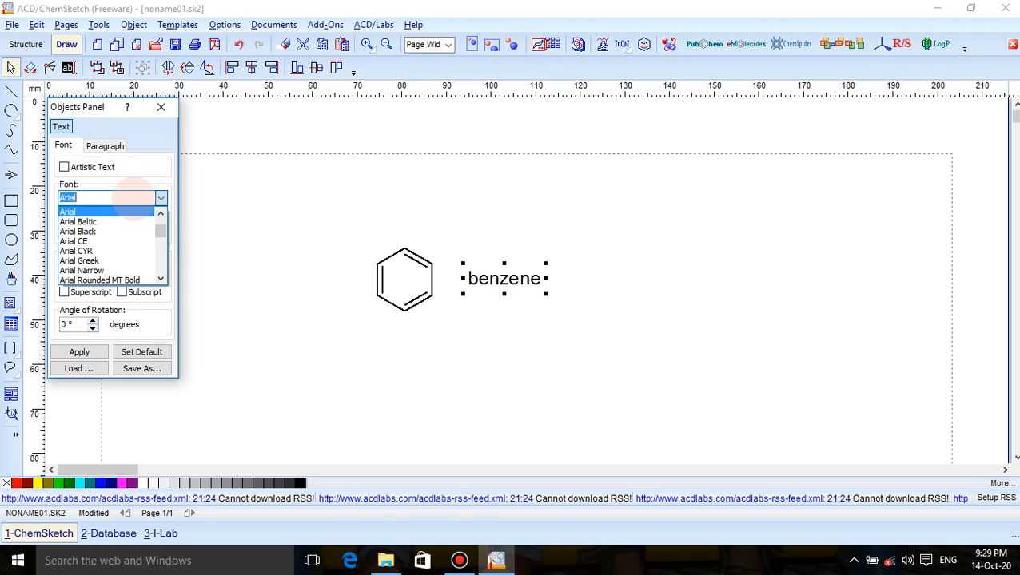
type("tahoma")
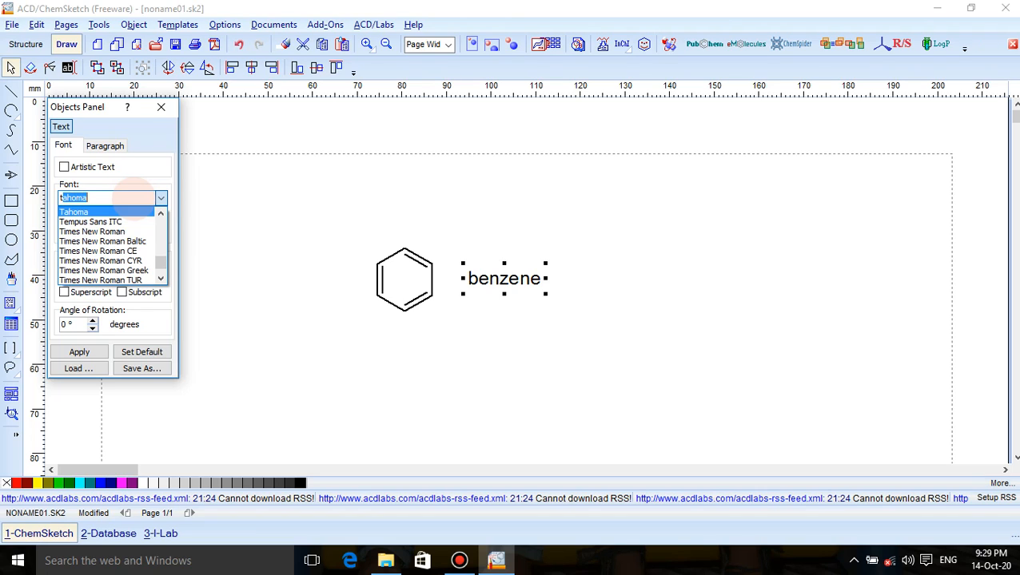
left_click(134, 231)
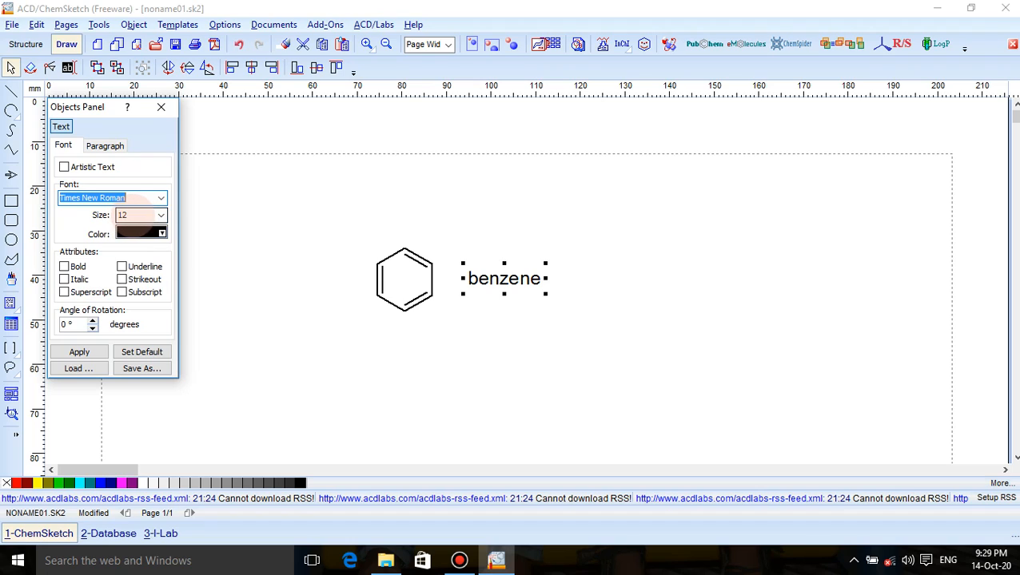
left_click(79, 352)
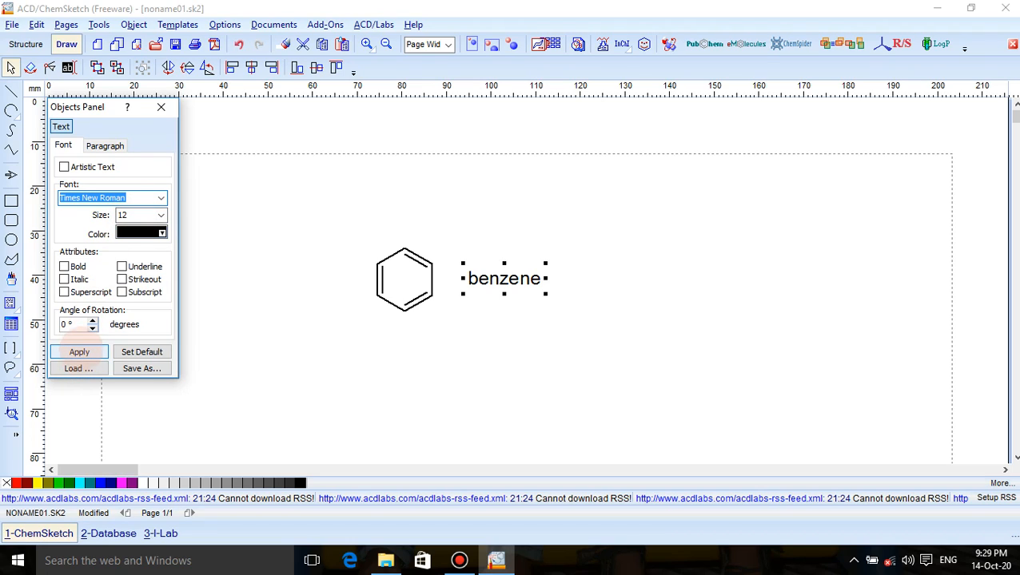
Colour the benzene name label dark peach, apply the formatting and close the text properties
left_click(162, 232)
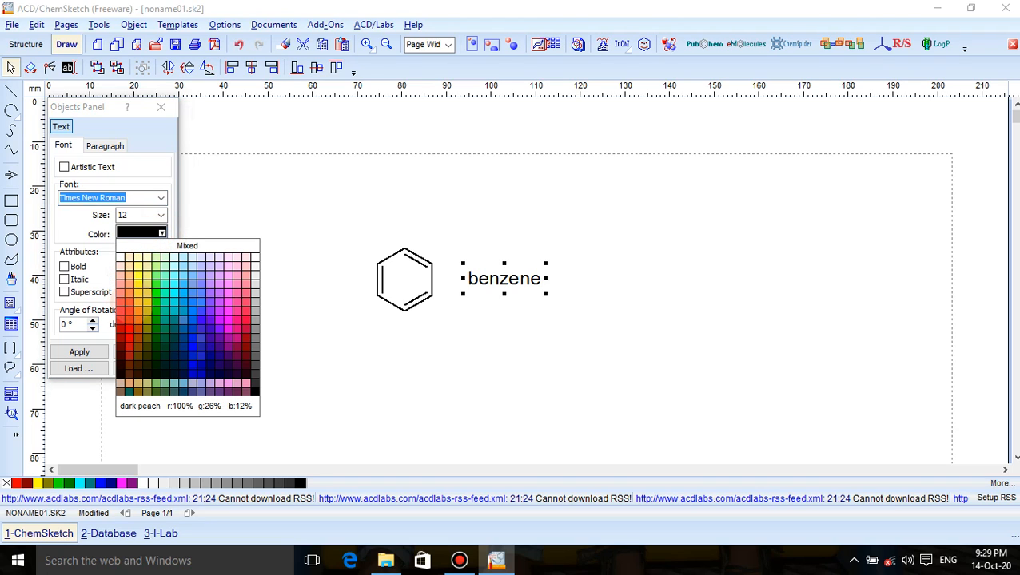
left_click(136, 302)
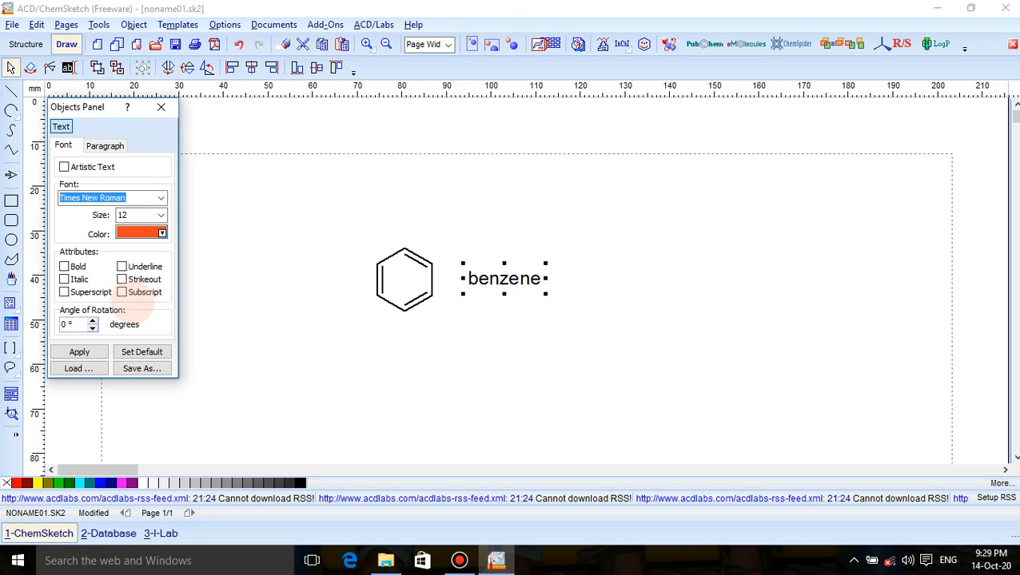
left_click(79, 353)
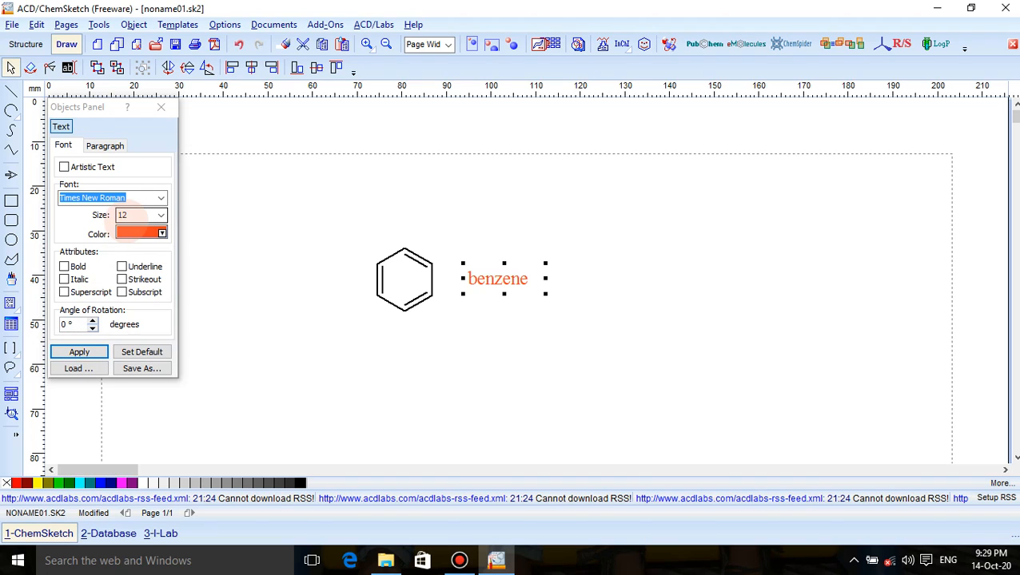
left_click(161, 107)
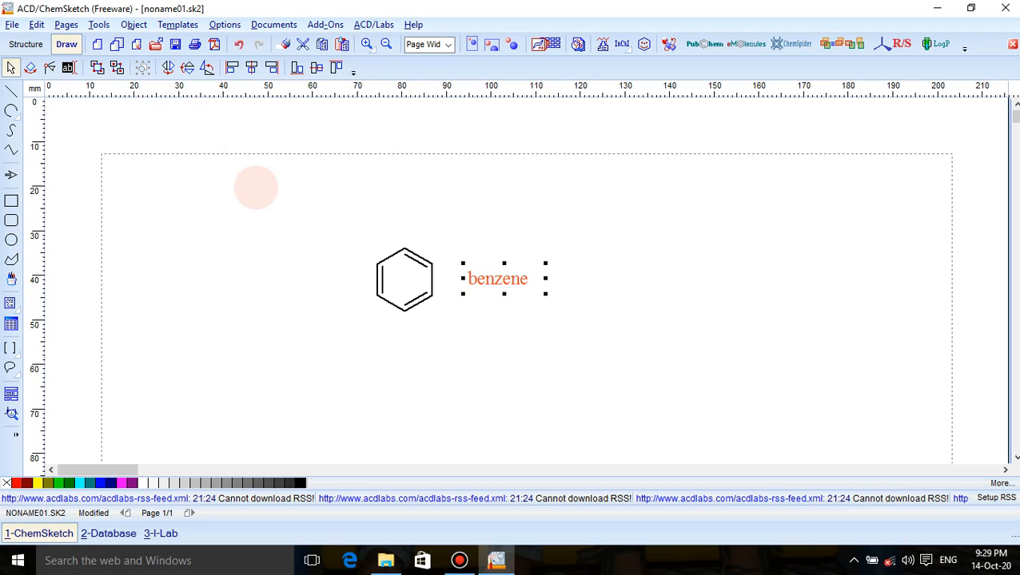
Select the benzene ring and switch between Structure and Draw modes to compare them, finishing in Structure mode
key("alt")
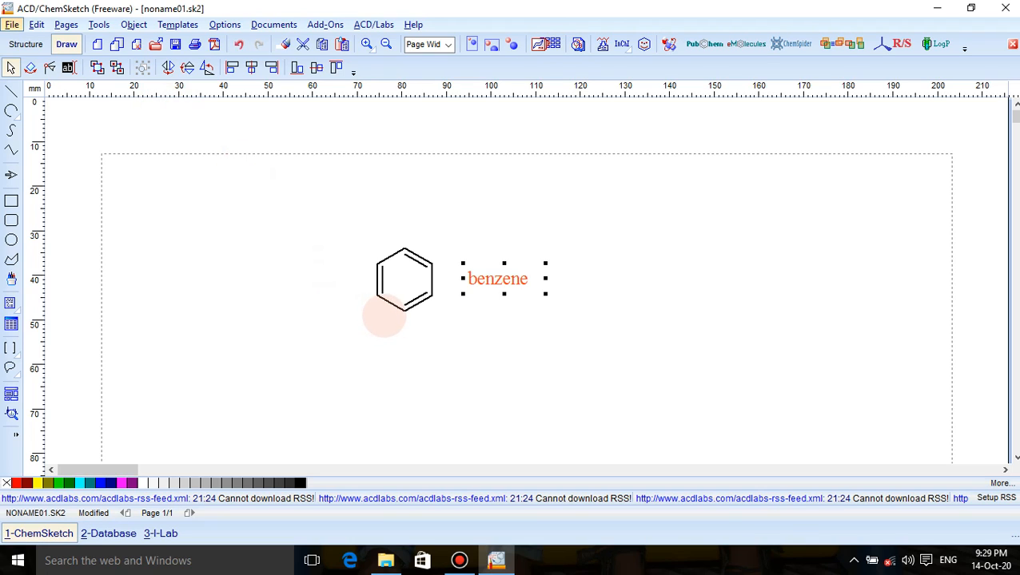
left_click(382, 312)
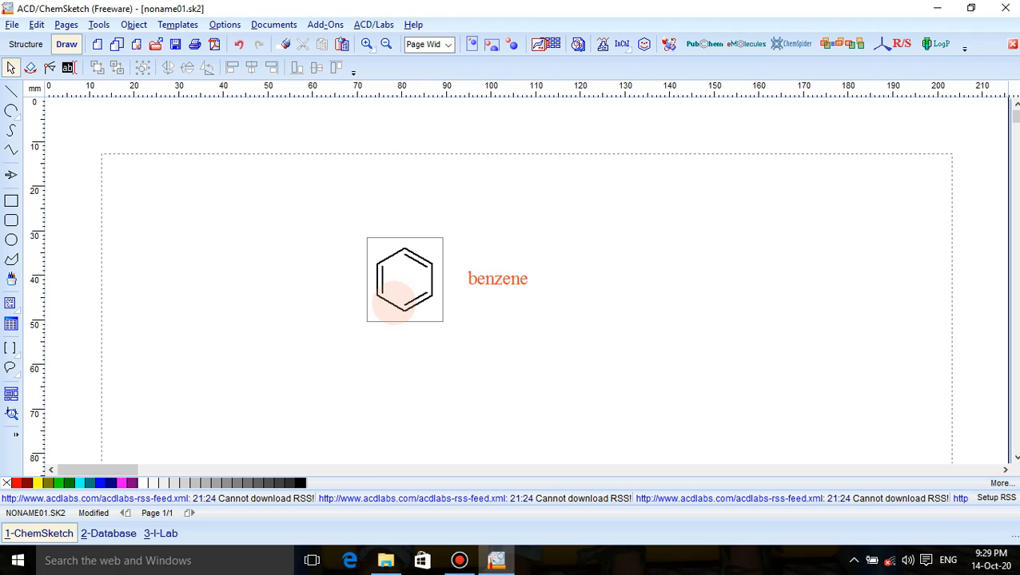
left_click(392, 303)
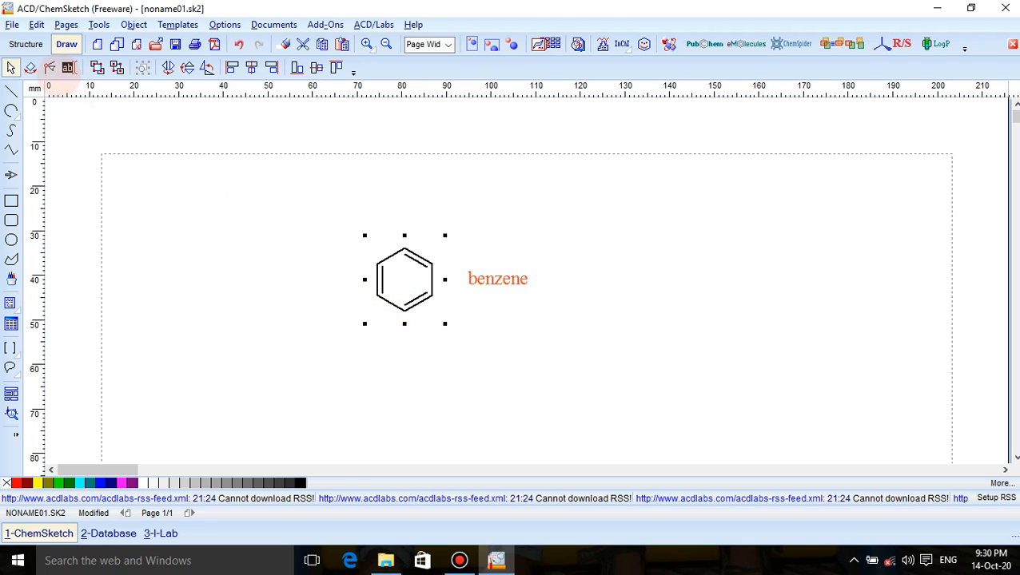
left_click(25, 44)
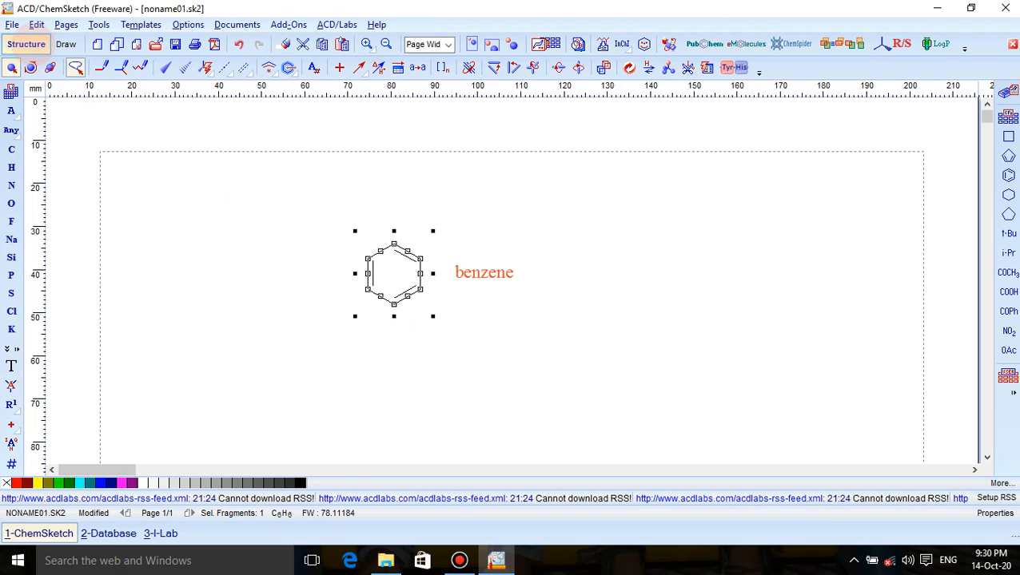
left_click(65, 44)
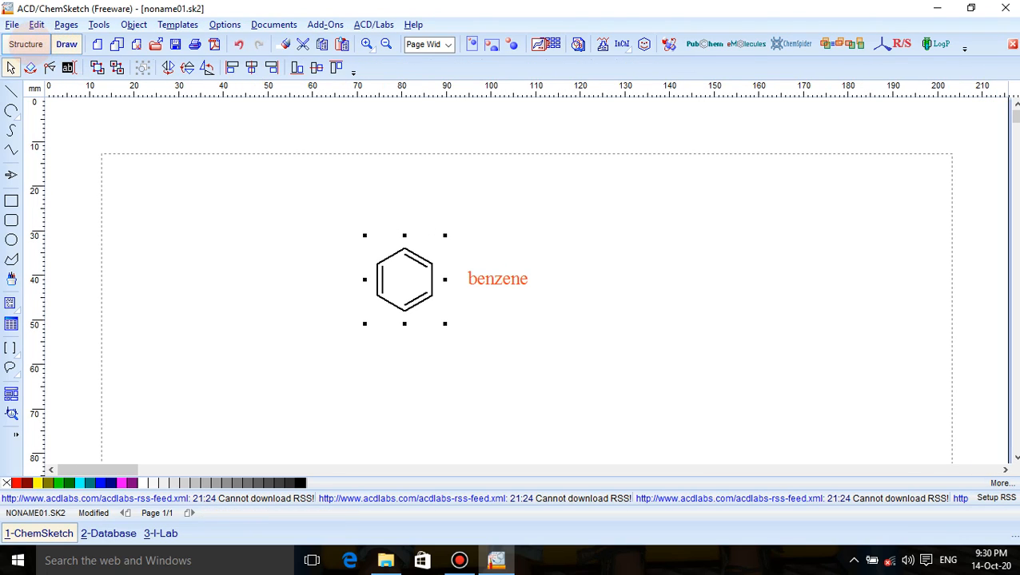
left_click(26, 44)
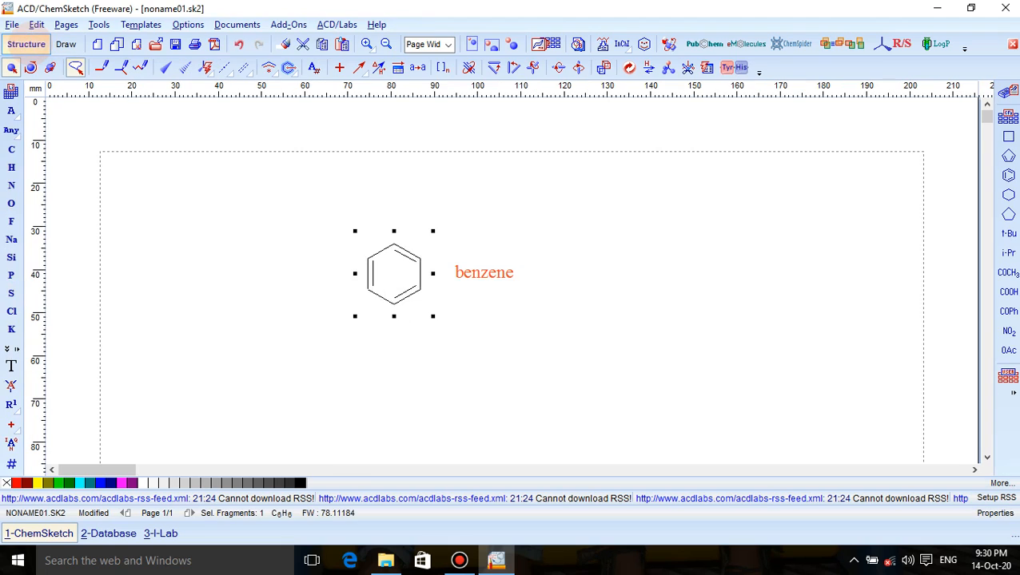
left_click(65, 44)
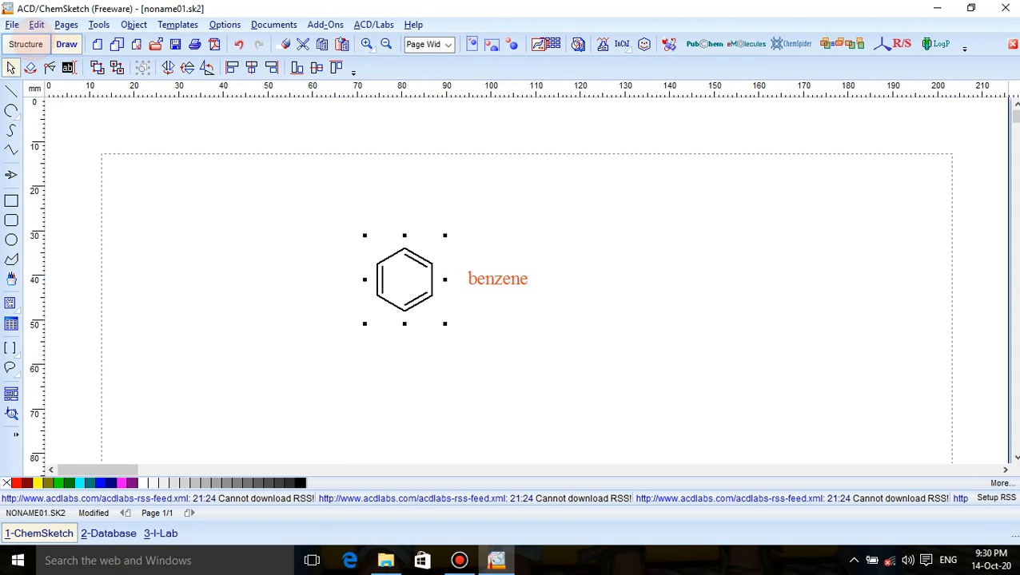
left_click(26, 44)
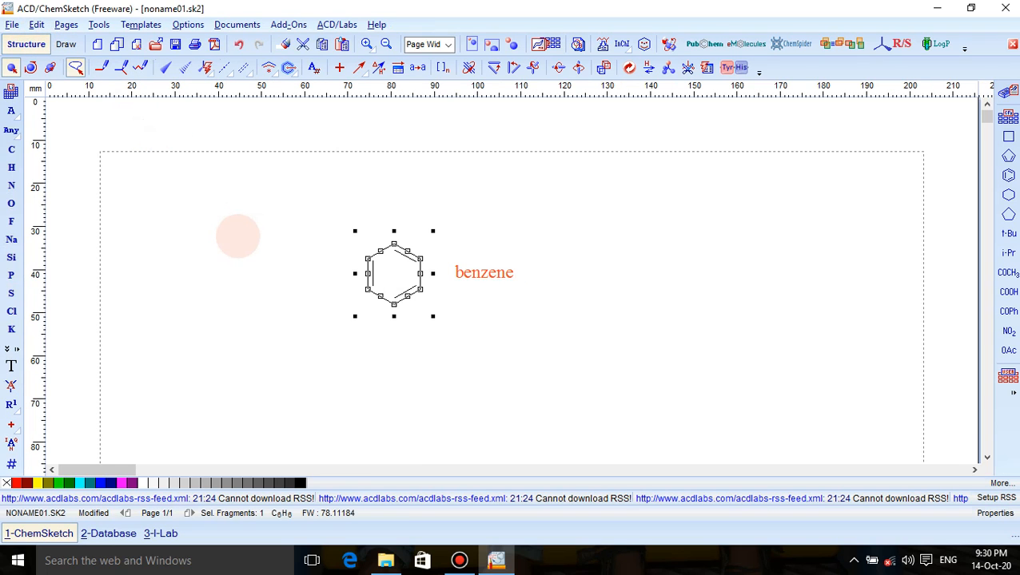
Generate the InChI for the selected benzene ring and move the InChI text further down below the structure
left_click(236, 234)
left_click(310, 303)
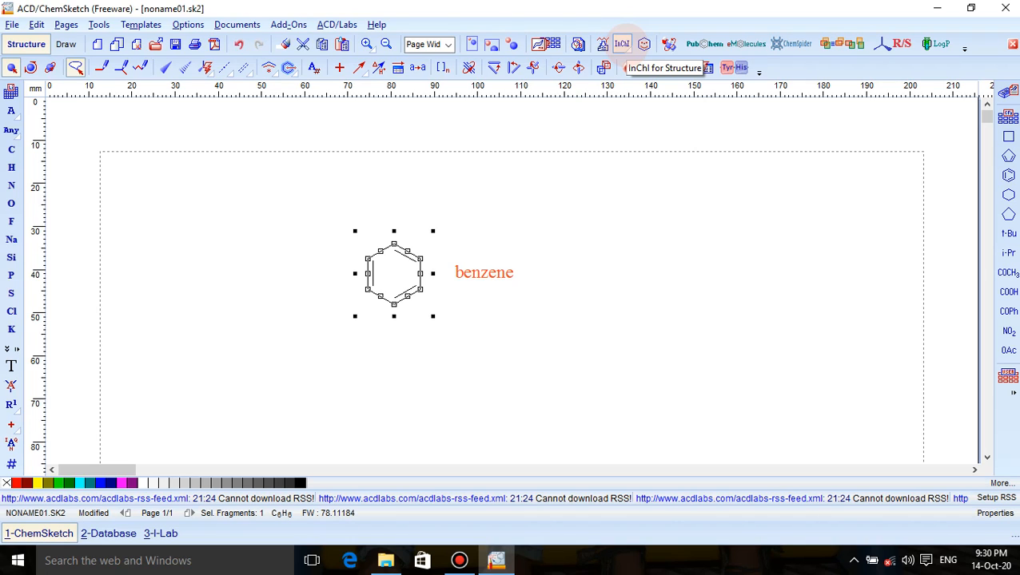
left_click(622, 43)
left_click(521, 238)
left_click(454, 326)
left_click_drag(454, 327, 458, 391)
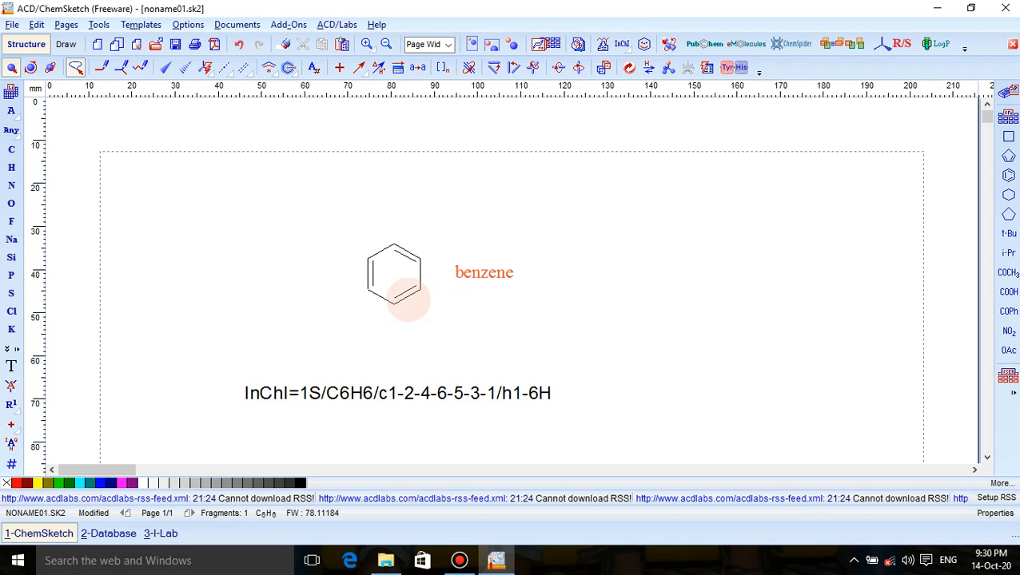
Generate the SMILES notation for the benzene ring and move it down to just above the InChI text
left_click(408, 302)
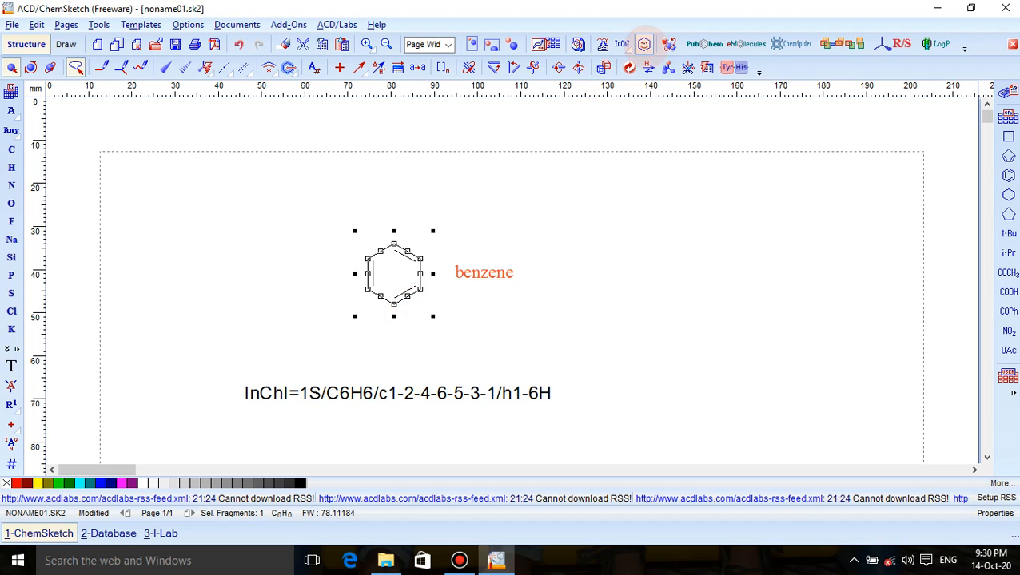
left_click(644, 44)
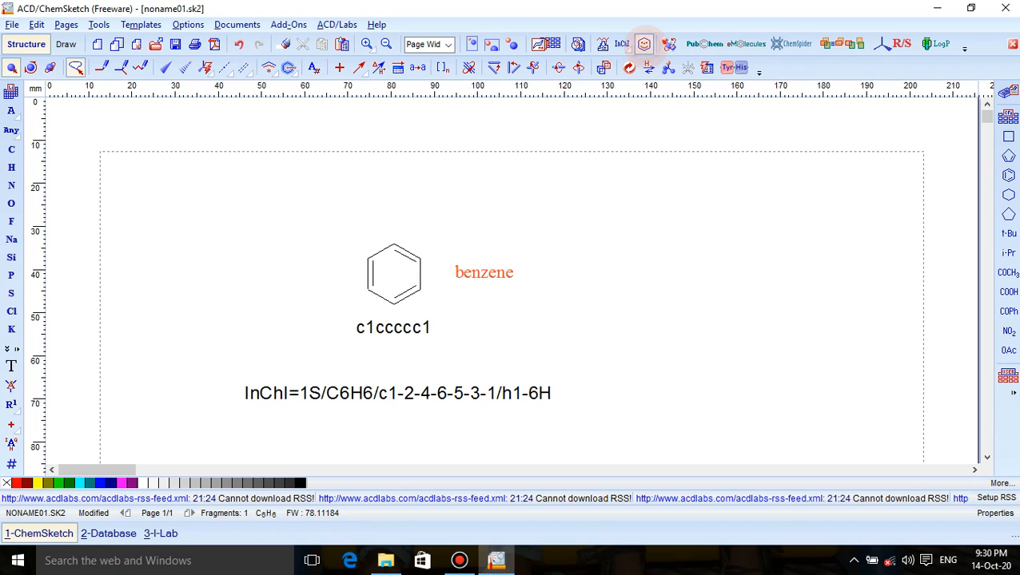
left_click(394, 327)
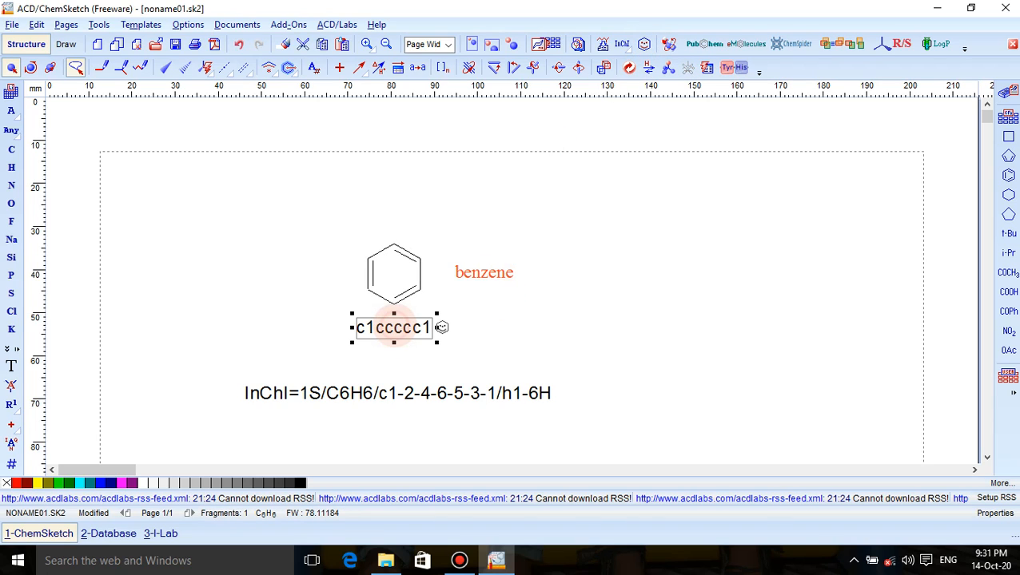
left_click_drag(394, 326, 397, 353)
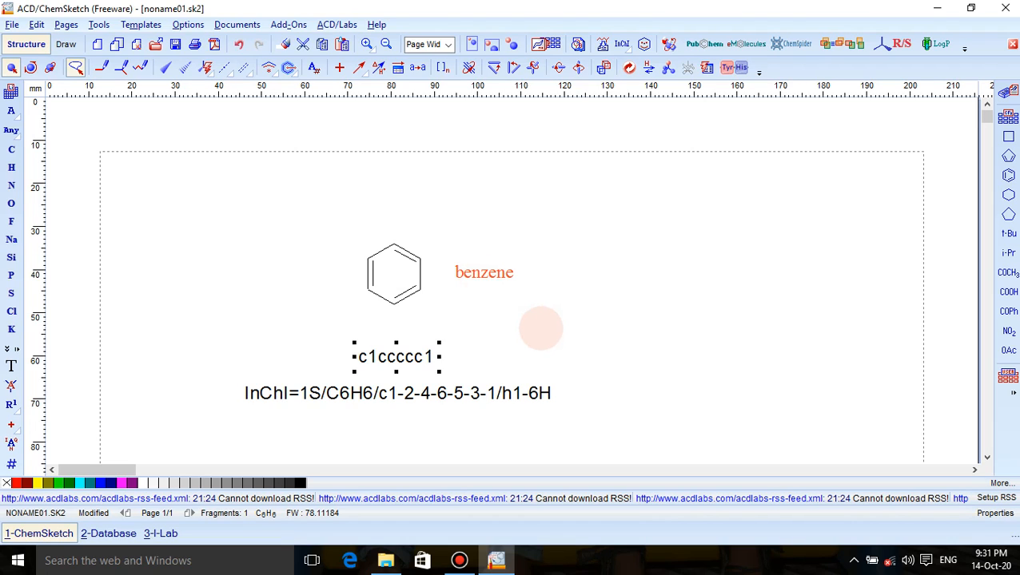
Generate a structure from the SMILES text c1ccccc1
left_click(515, 240)
key("alt")
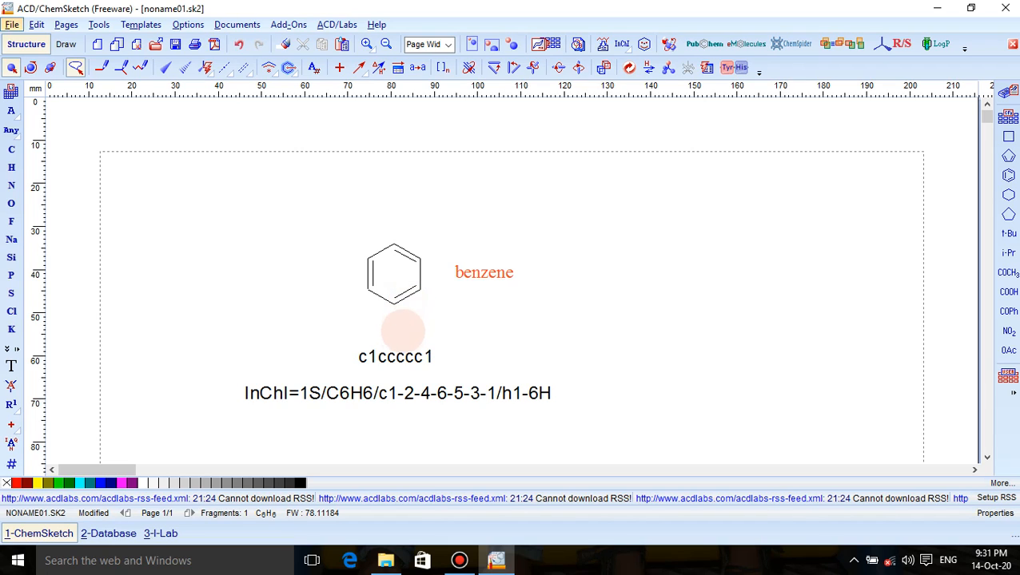
left_click(397, 356)
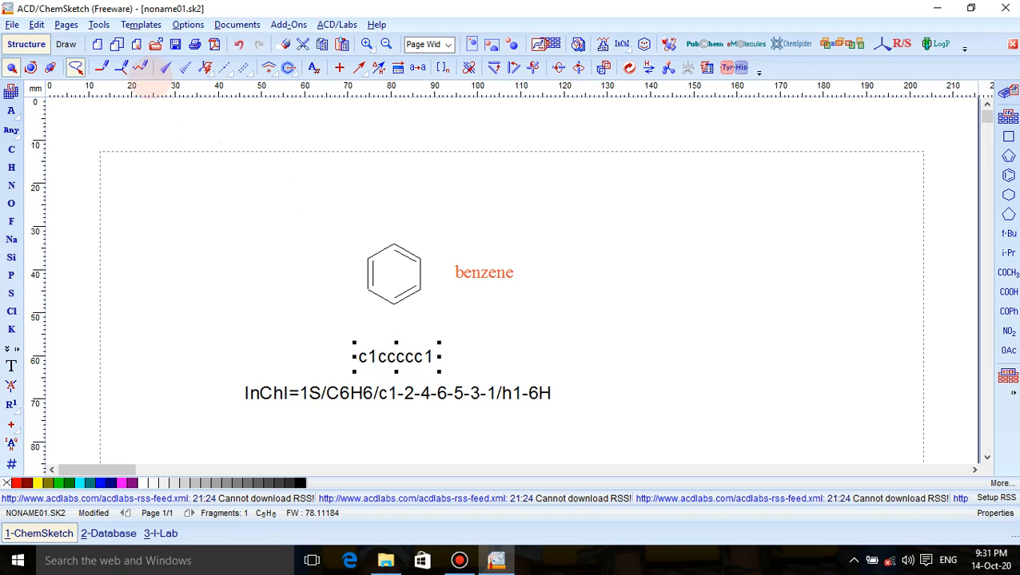
left_click(95, 24)
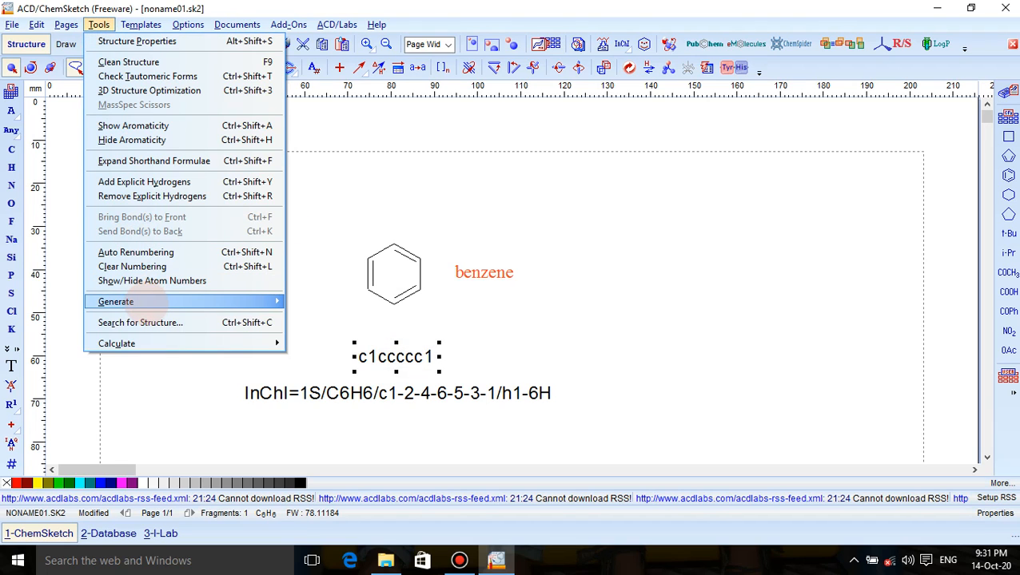
mouse_move(157, 304)
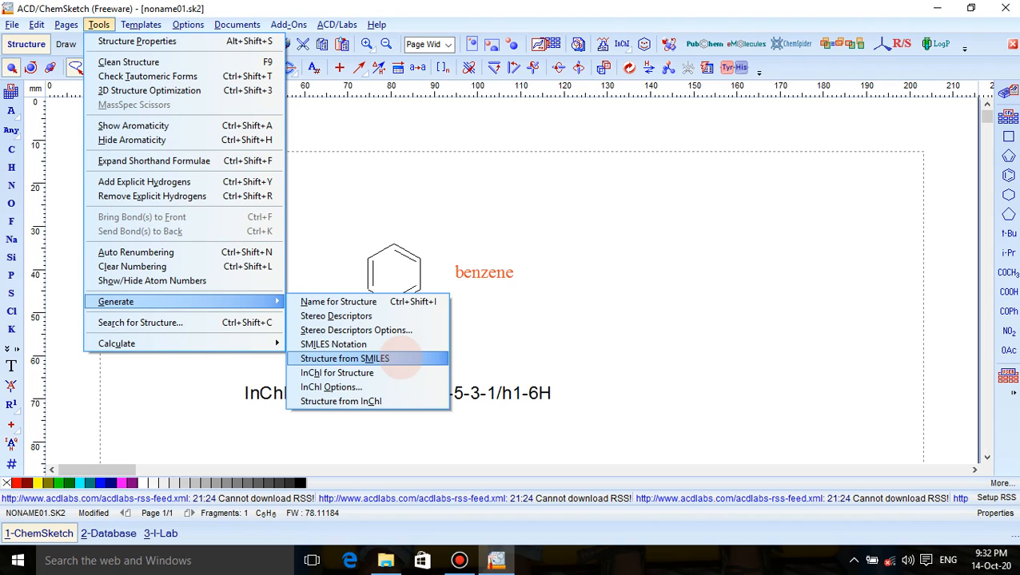
left_click(399, 359)
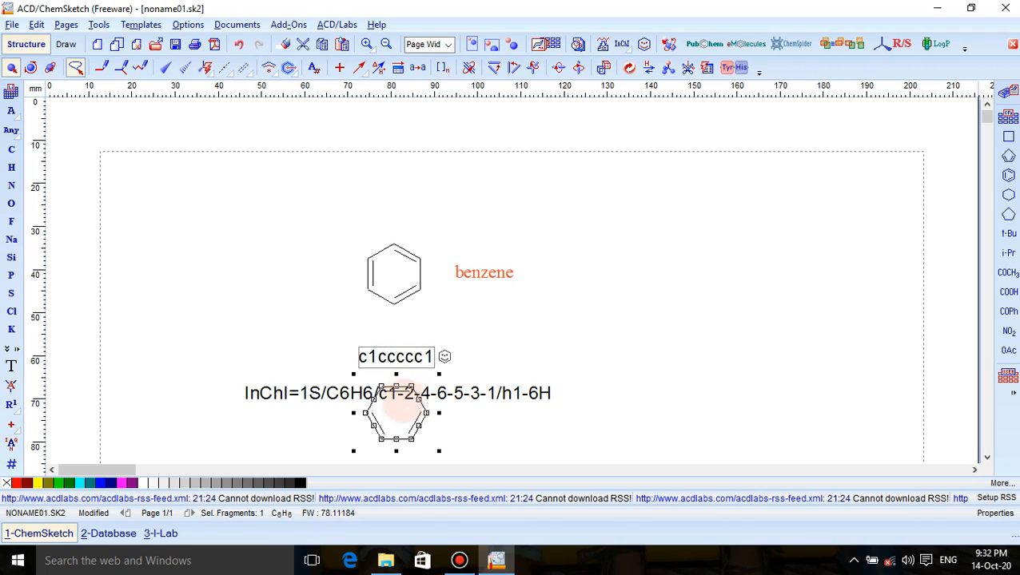
Move the benzene ring generated from the SMILES text to the right of the benzene name
left_click_drag(399, 444, 583, 315)
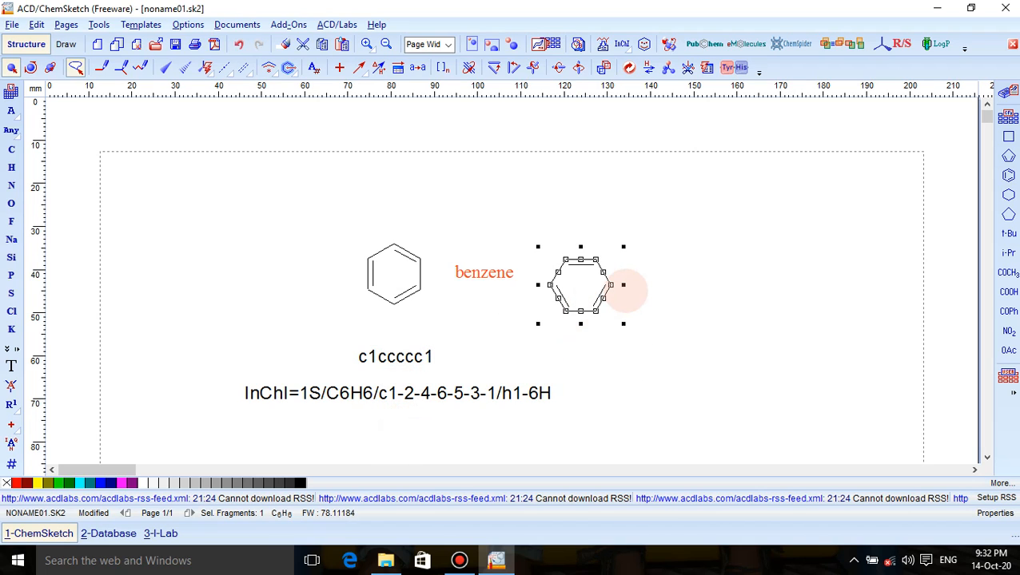
left_click(642, 285)
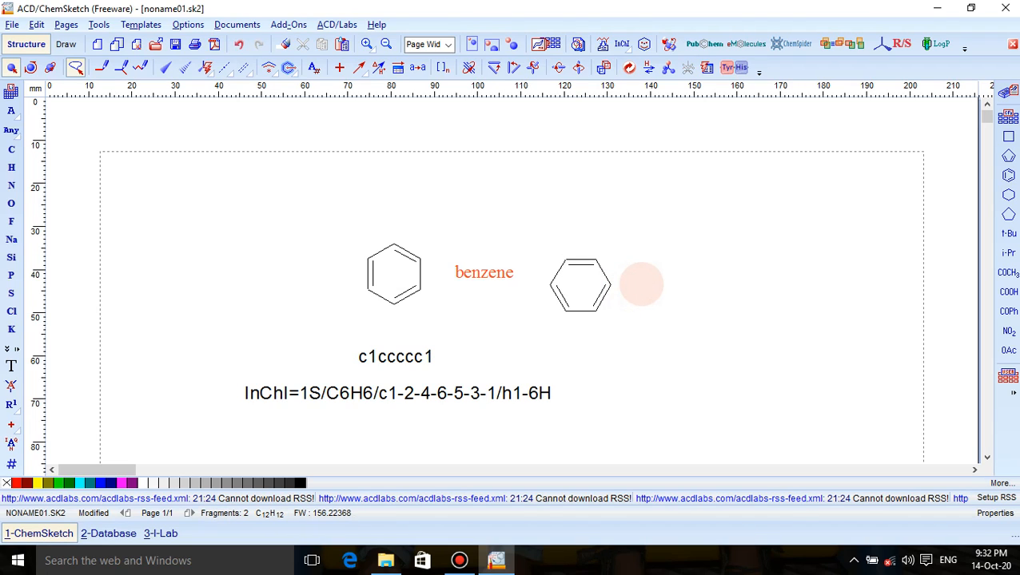
Generate a structure from the InChI text and move the new ring to the left of the original benzene ring
left_click(482, 391)
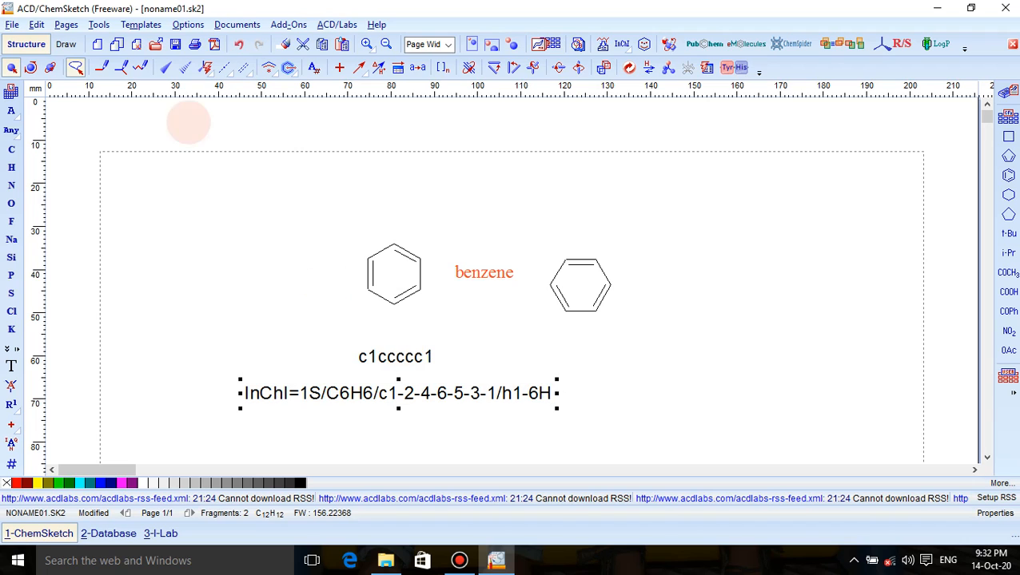
left_click(99, 25)
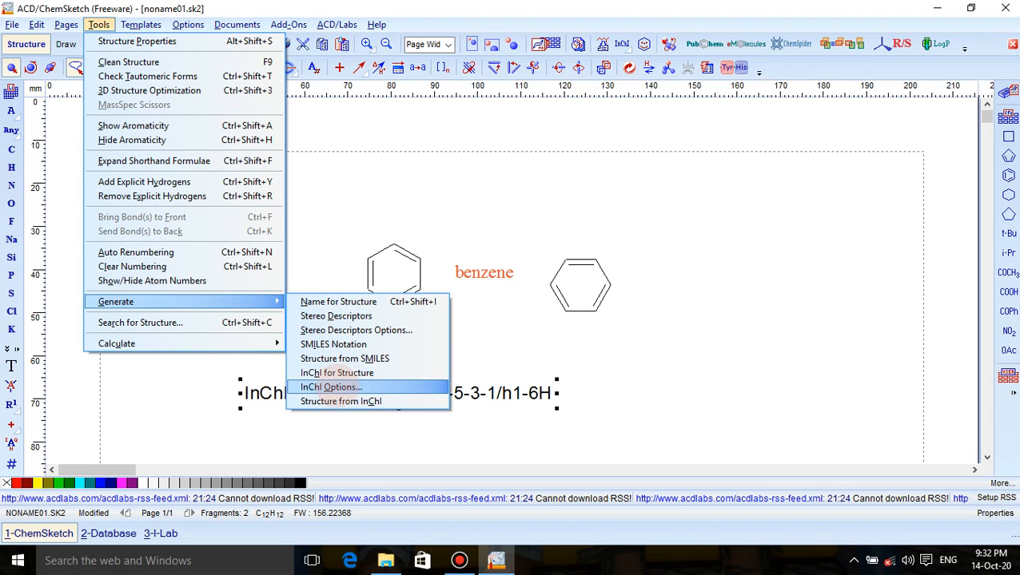
left_click(341, 399)
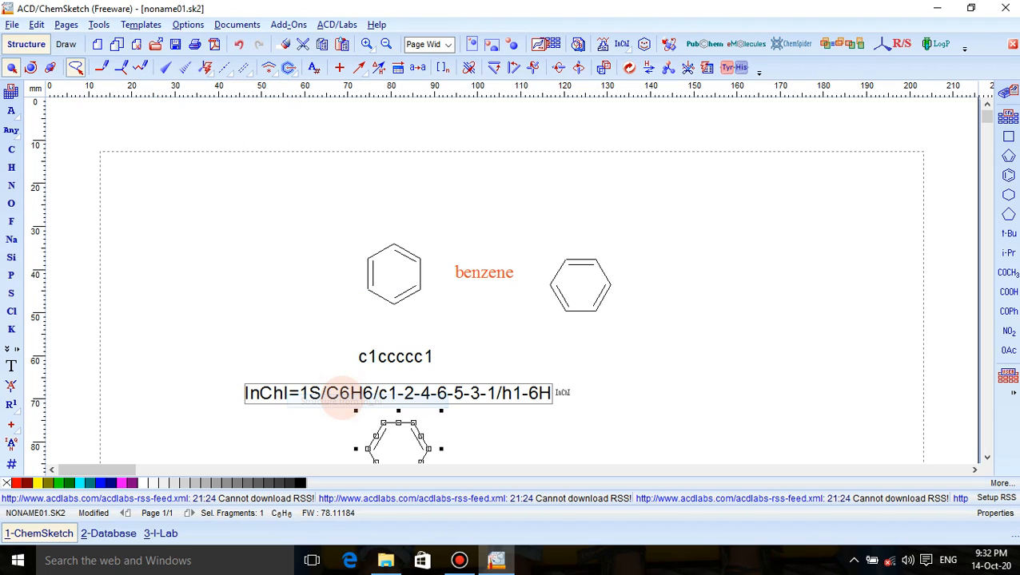
left_click_drag(379, 430, 250, 248)
left_click(285, 191)
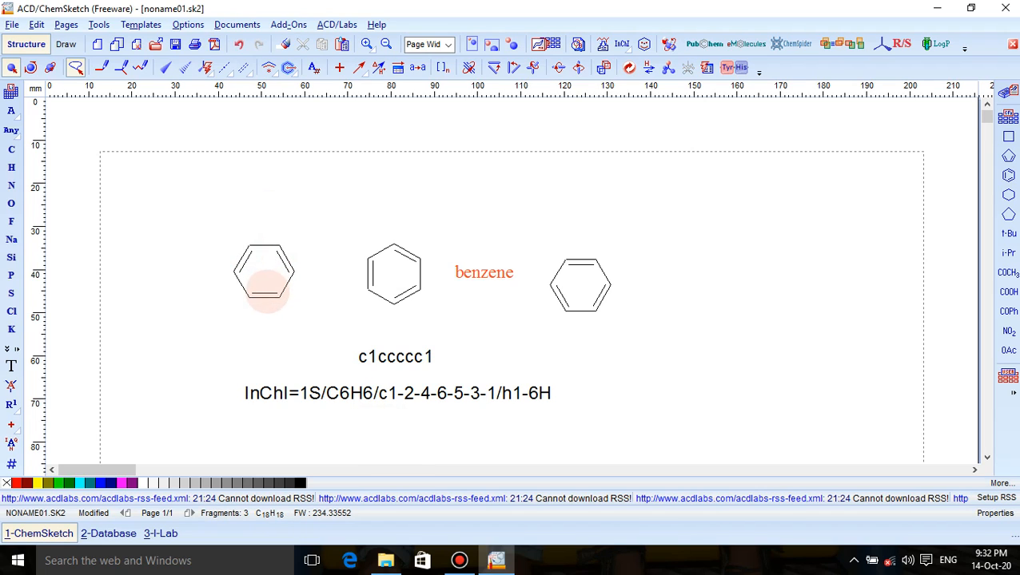
Generate a name for each of the two benzene rings produced from the InChI and SMILES texts
left_click(264, 303)
left_click(602, 44)
left_click(579, 269)
left_click(603, 44)
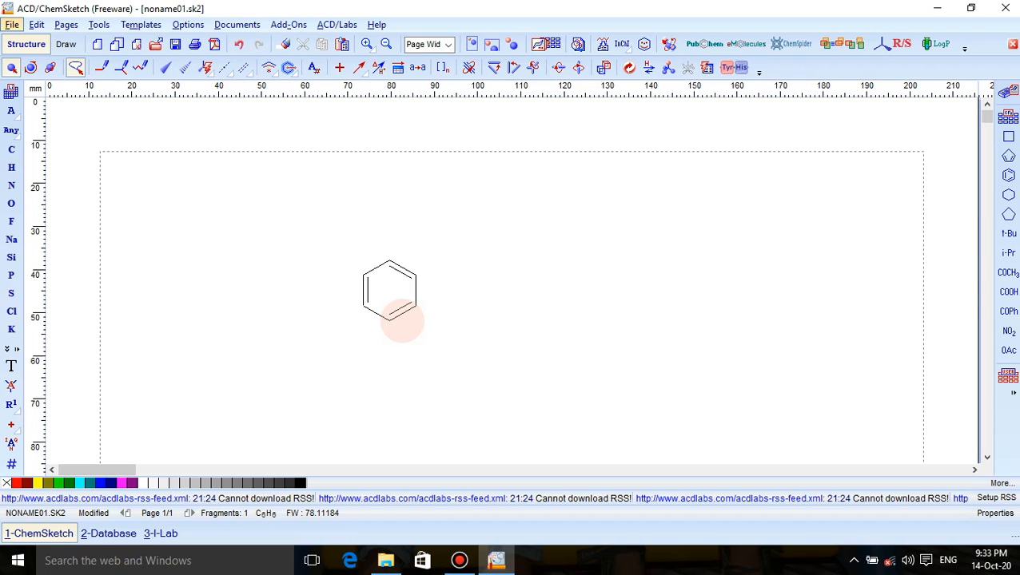
Select the single benzene ring and try to open I-Lab for it
left_click(402, 319)
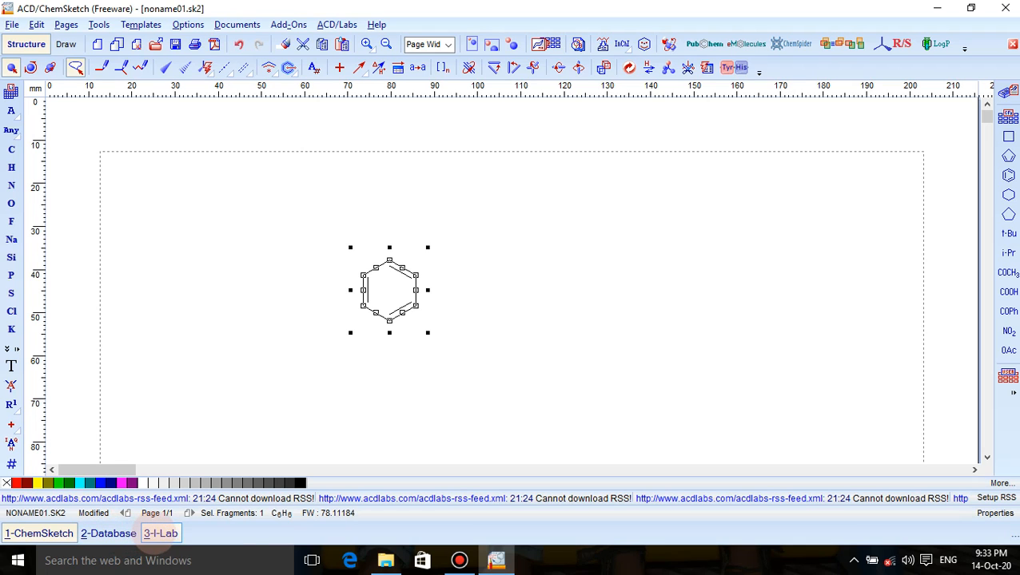
left_click(159, 534)
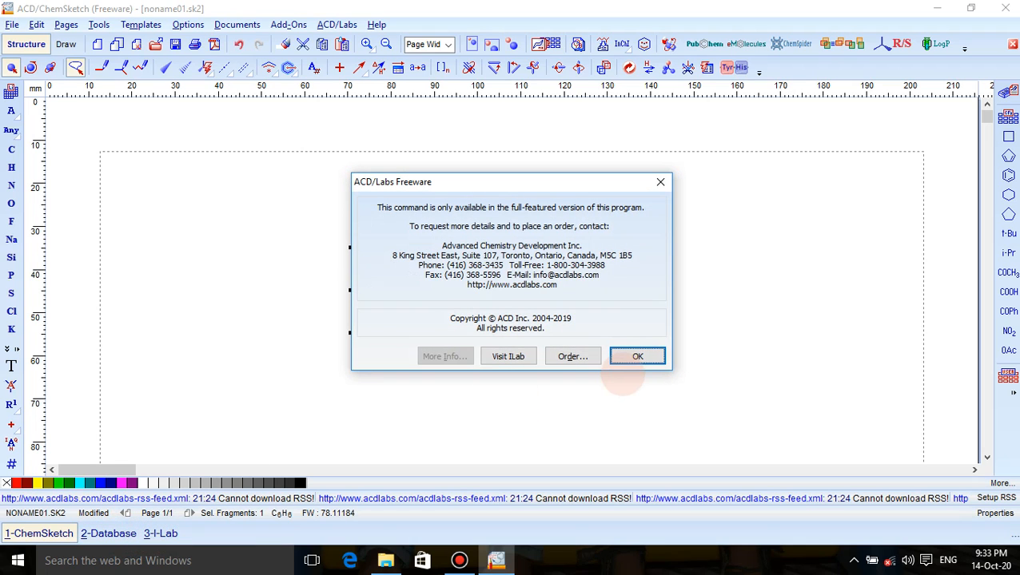
left_click(635, 355)
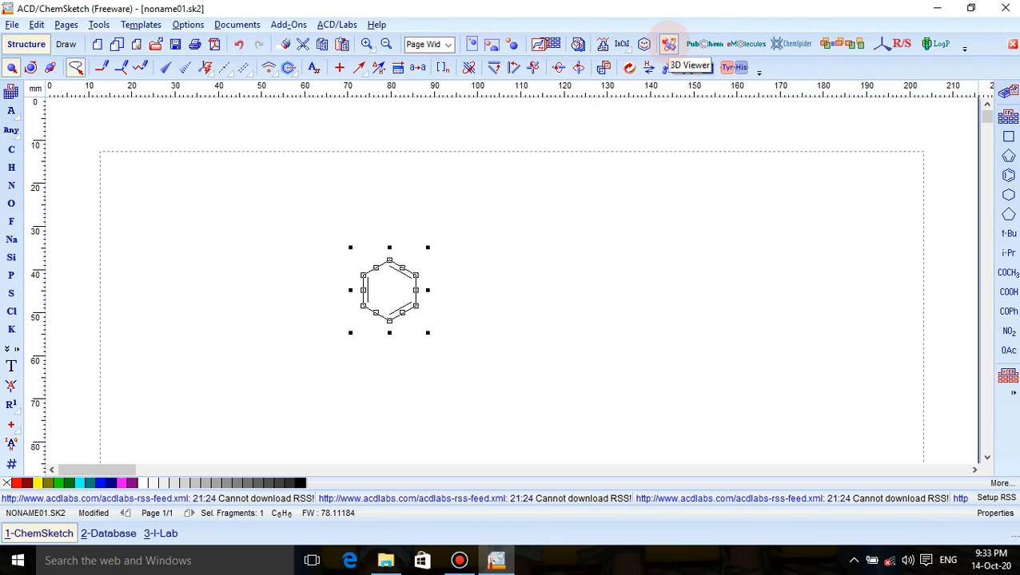
Open the selected benzene ring in the 3D Viewer and rotate its model
left_click(670, 43)
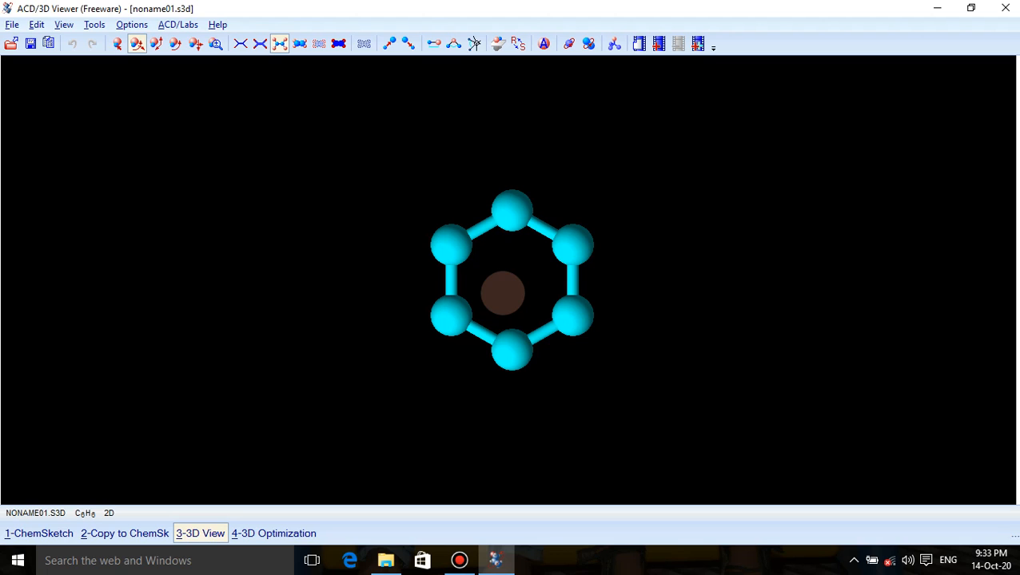
mouse_move(502, 294)
left_mouse_down()
mouse_move(473, 303)
mouse_move(467, 341)
mouse_move(459, 314)
mouse_move(473, 290)
mouse_move(502, 285)
mouse_move(460, 209)
mouse_move(472, 221)
mouse_move(478, 312)
mouse_move(551, 289)
mouse_move(544, 276)
mouse_move(505, 318)
mouse_move(591, 241)
mouse_move(514, 334)
mouse_move(610, 268)
mouse_move(604, 205)
mouse_move(442, 235)
mouse_move(471, 362)
mouse_move(583, 180)
mouse_move(588, 207)
mouse_move(521, 234)
mouse_move(512, 300)
left_mouse_up()
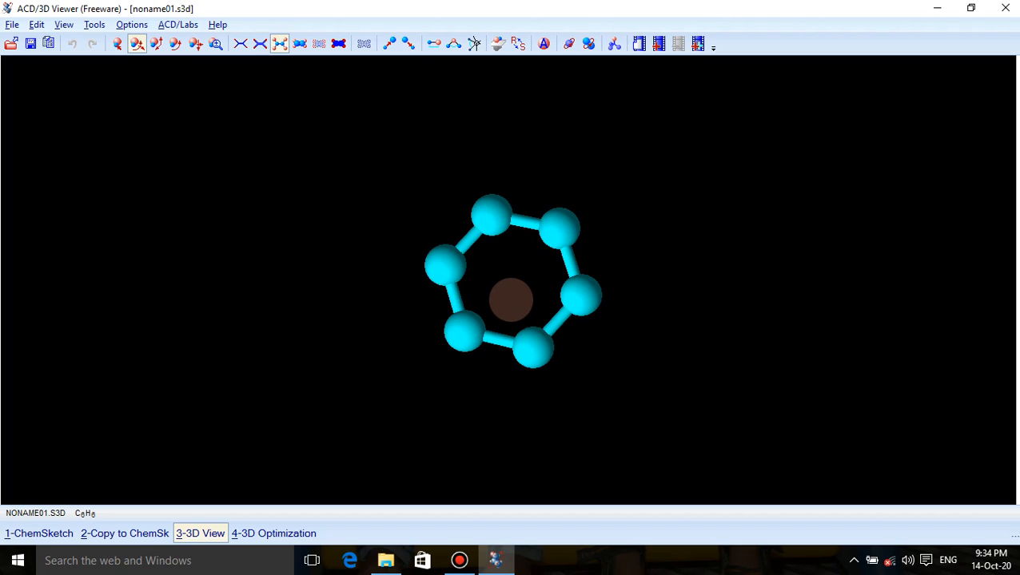
left_click(510, 300)
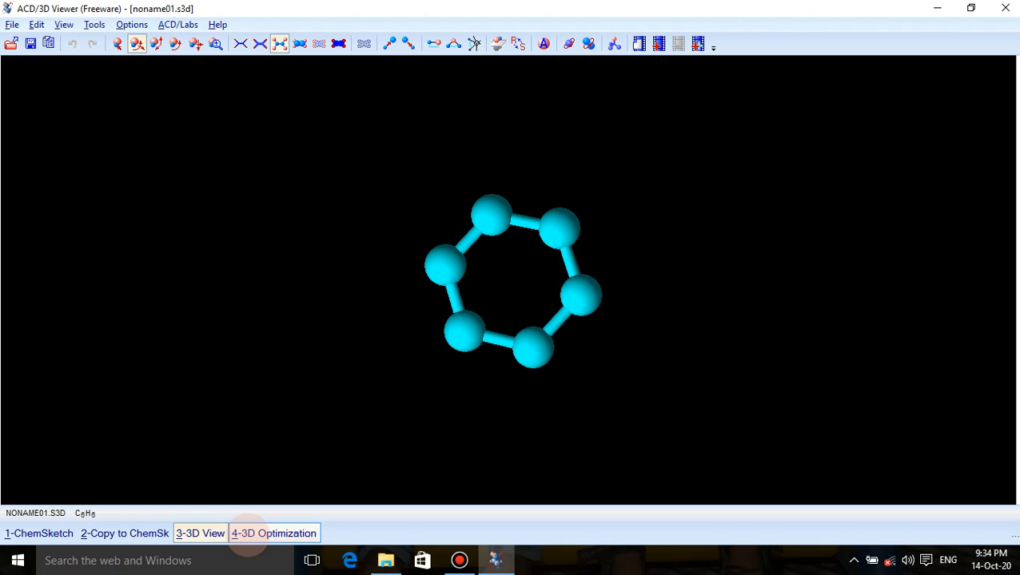
Run 3D Optimization on the benzene model in the viewer
left_click(249, 535)
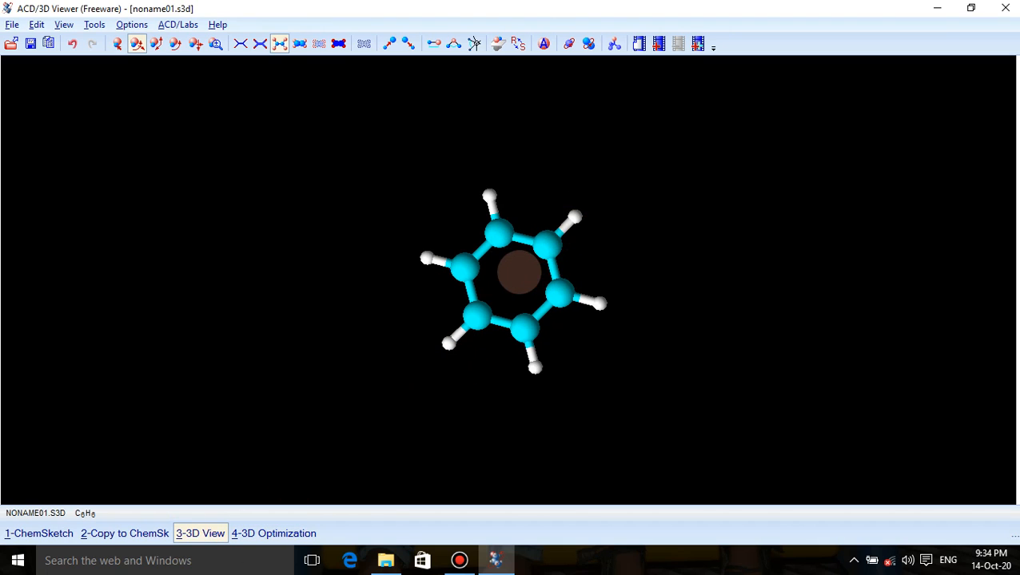
double_click(519, 273)
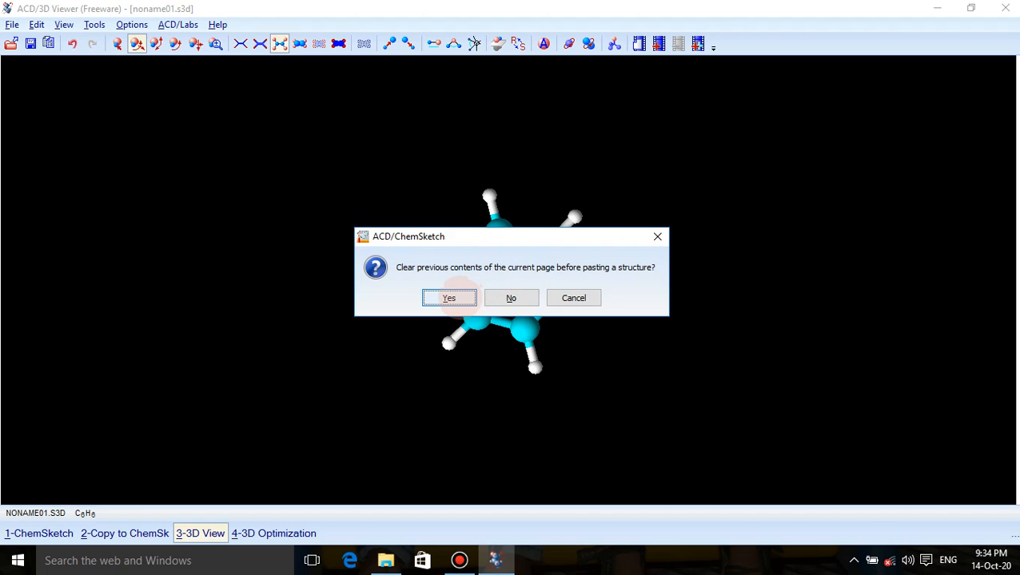
Copy the optimized structure back to ChemSketch, clearing the page's previous contents, and undo the replacement
left_click(453, 297)
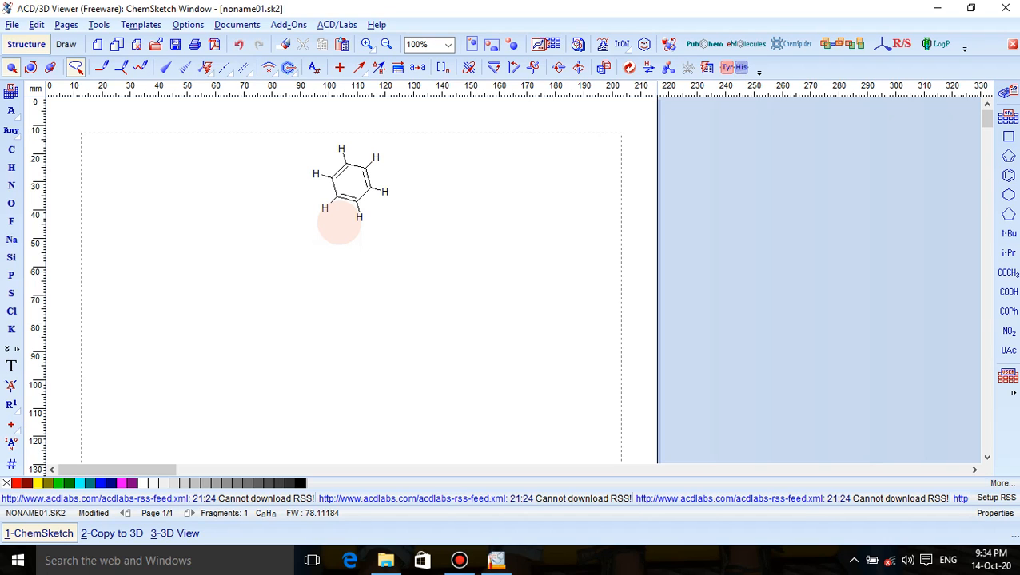
key("ctrl+z")
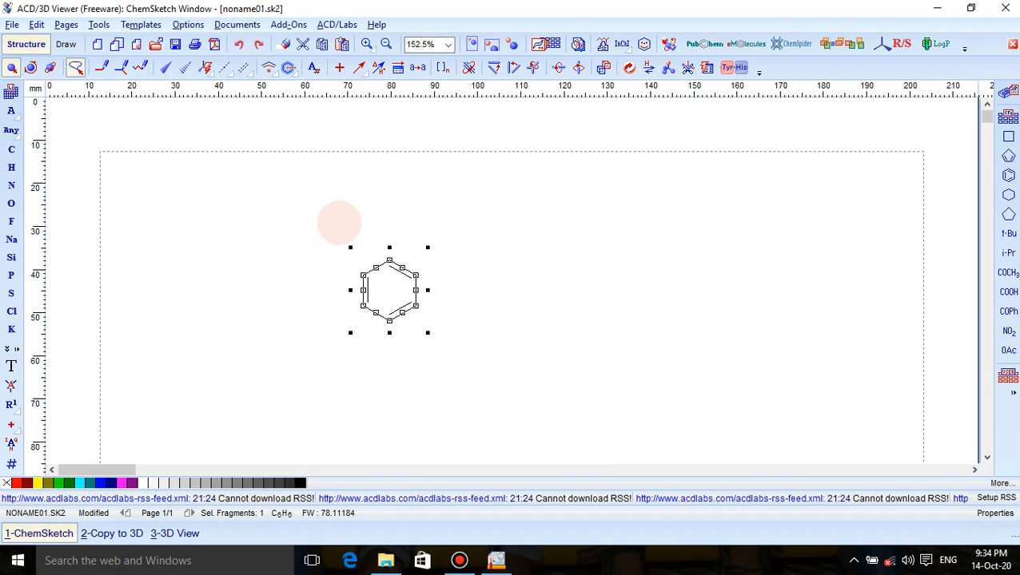
left_click(339, 223)
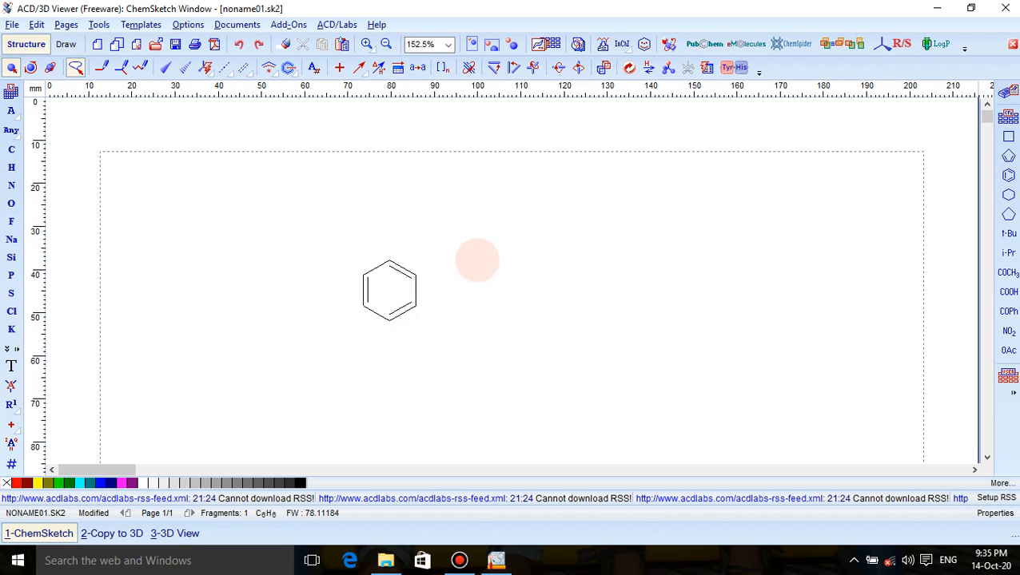
Select the benzene ring and view its structure properties without changing them
key("ctrl+a")
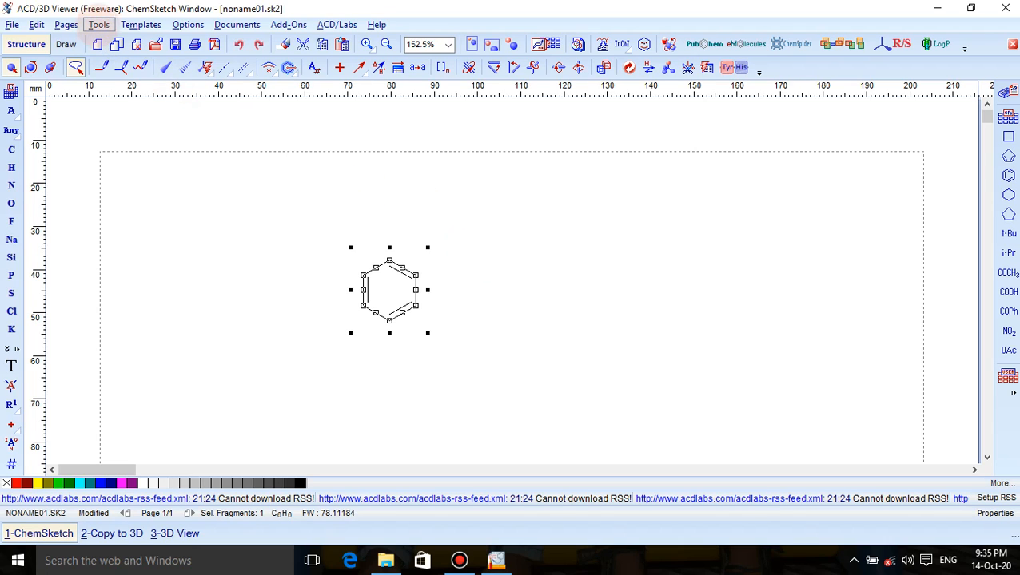
double_click(395, 270)
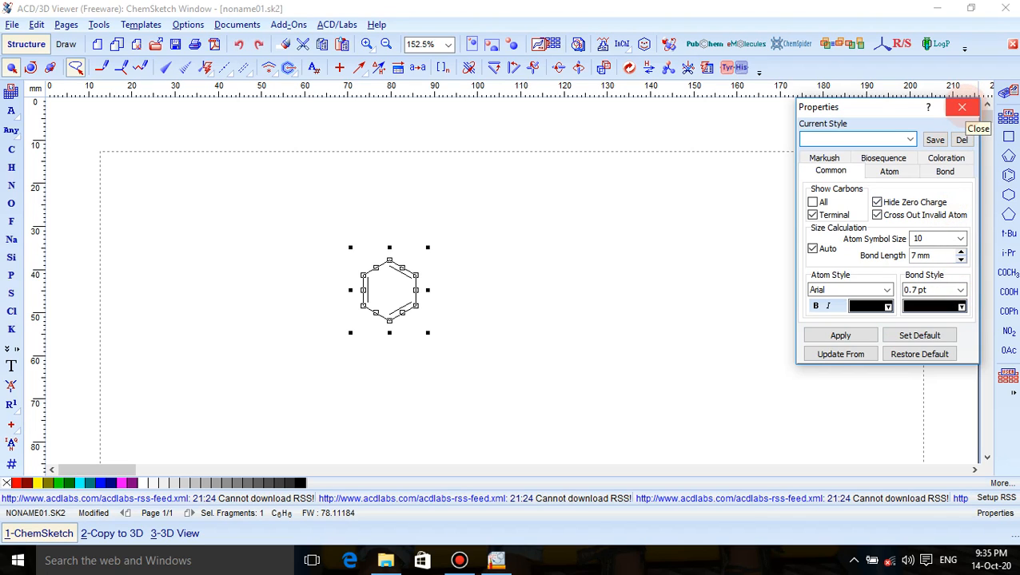
left_click(962, 107)
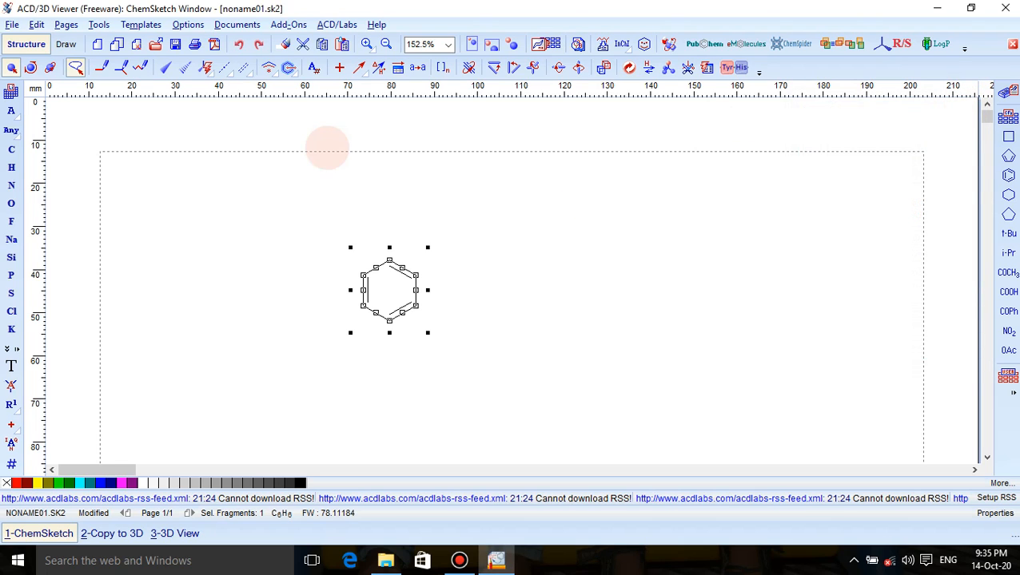
Show aromaticity on the selected benzene ring so its double bonds are drawn as an inner circle
left_click(98, 24)
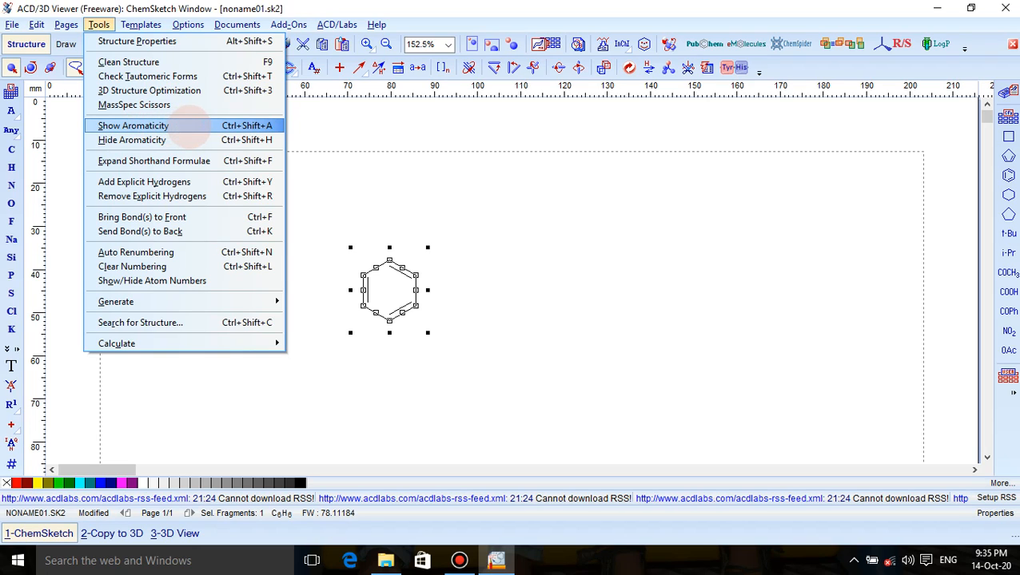
left_click(189, 128)
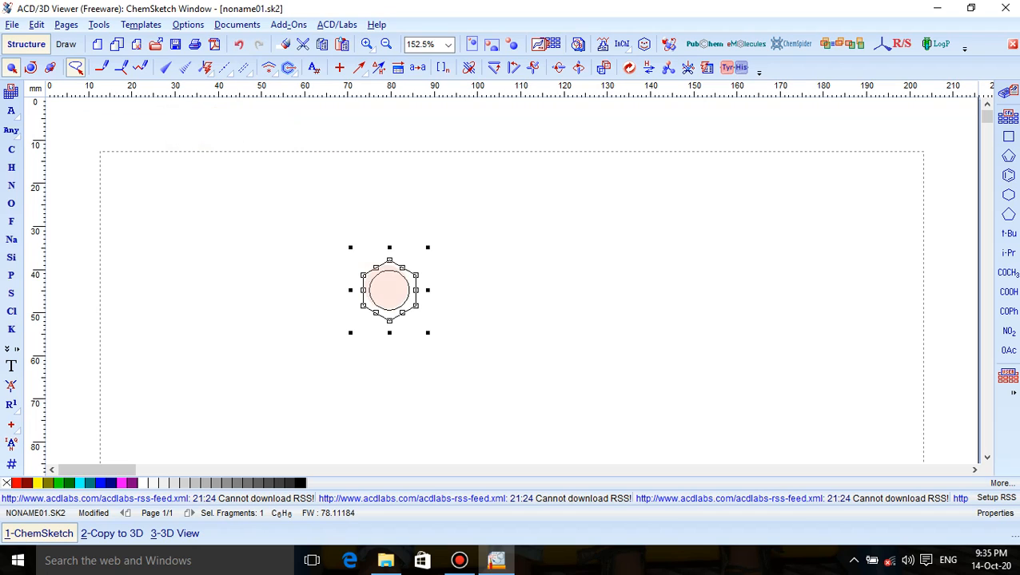
left_click(470, 292)
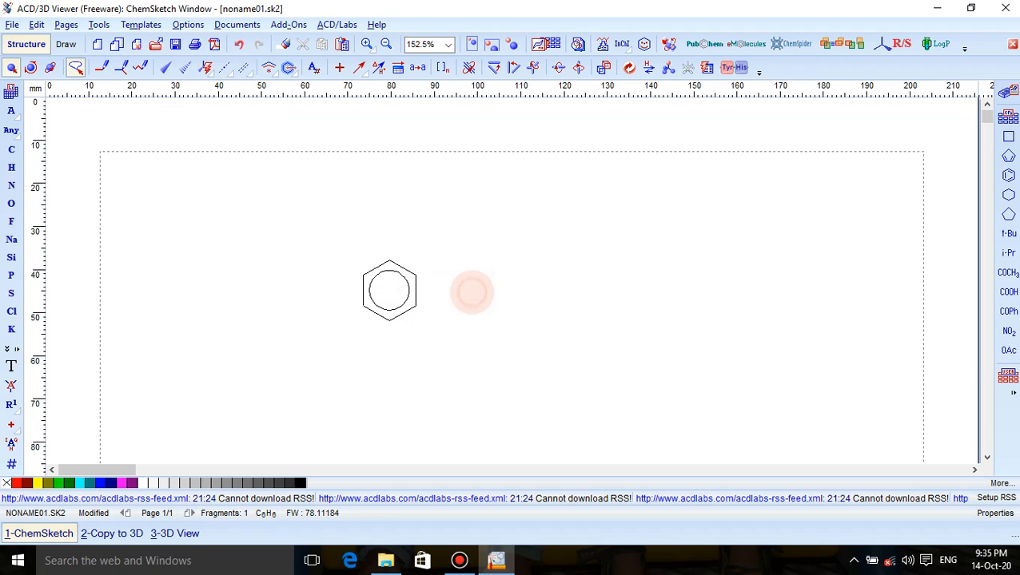
Place a second benzene ring with alternating double bonds to the right of the aromatic-circle ring
left_click(1009, 175)
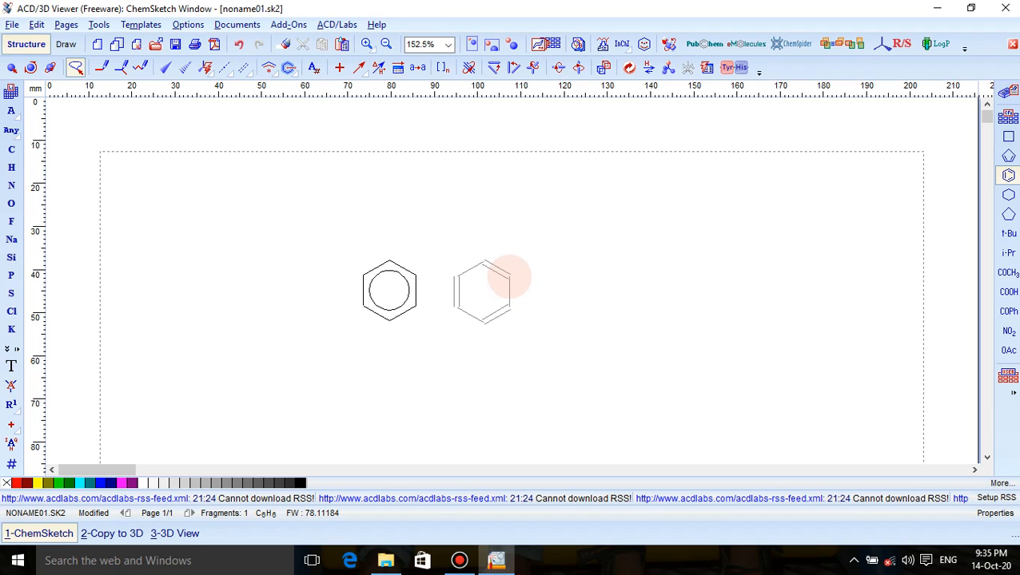
left_click(509, 278)
left_click(12, 68)
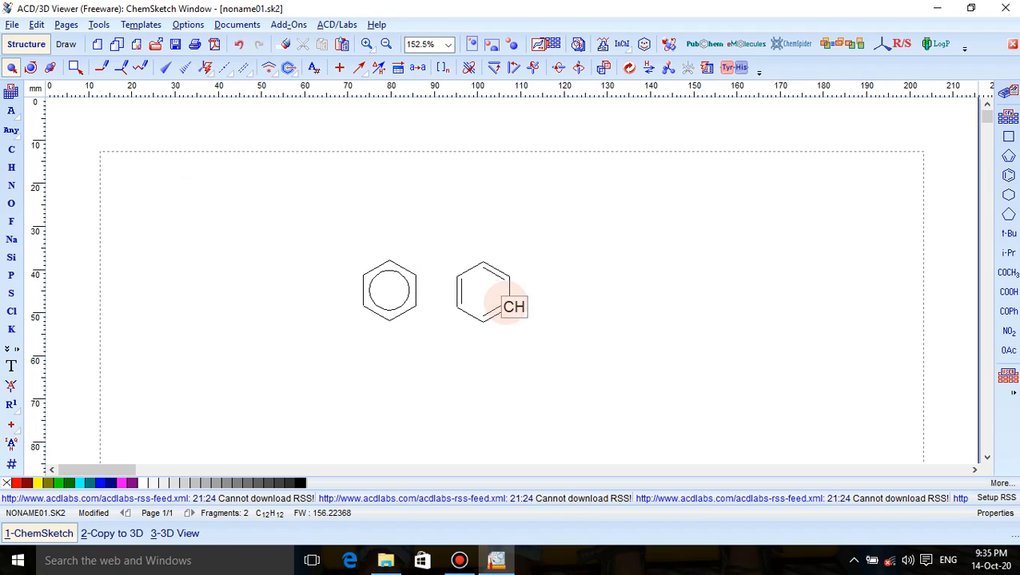
left_click(510, 291)
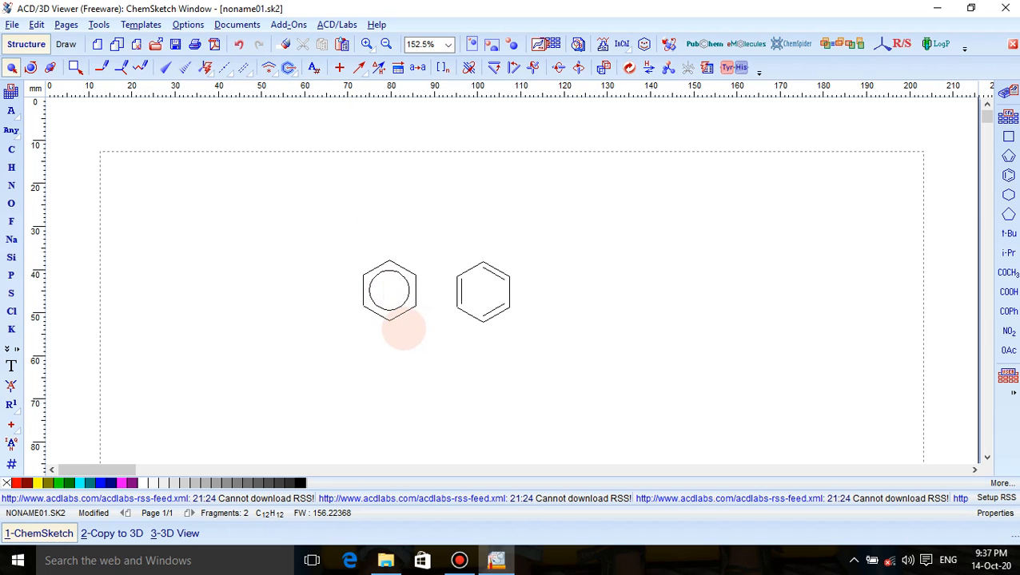
Delete the benzene ring with the aromatic circle
left_click(404, 328)
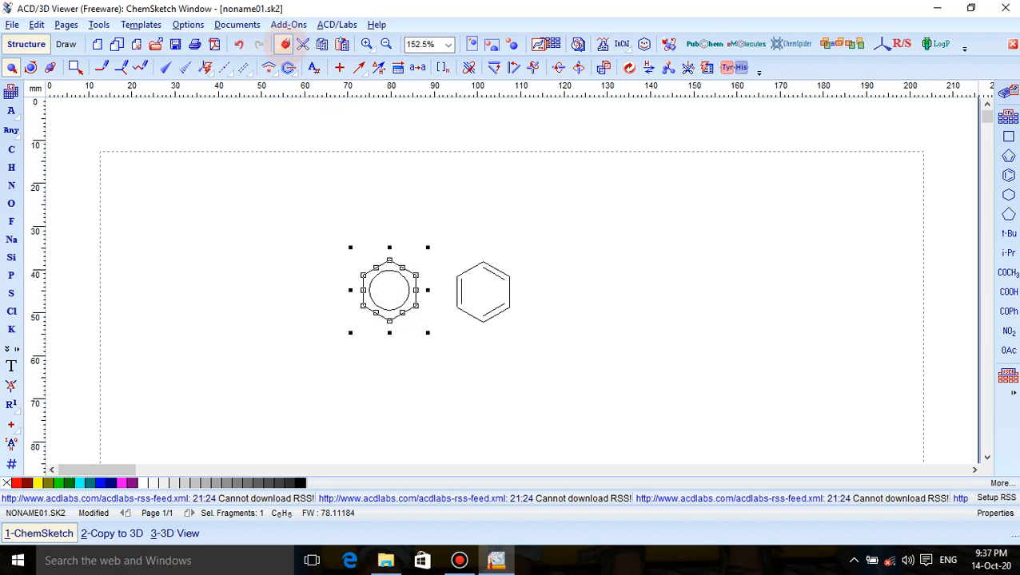
left_click(285, 44)
left_click(416, 277)
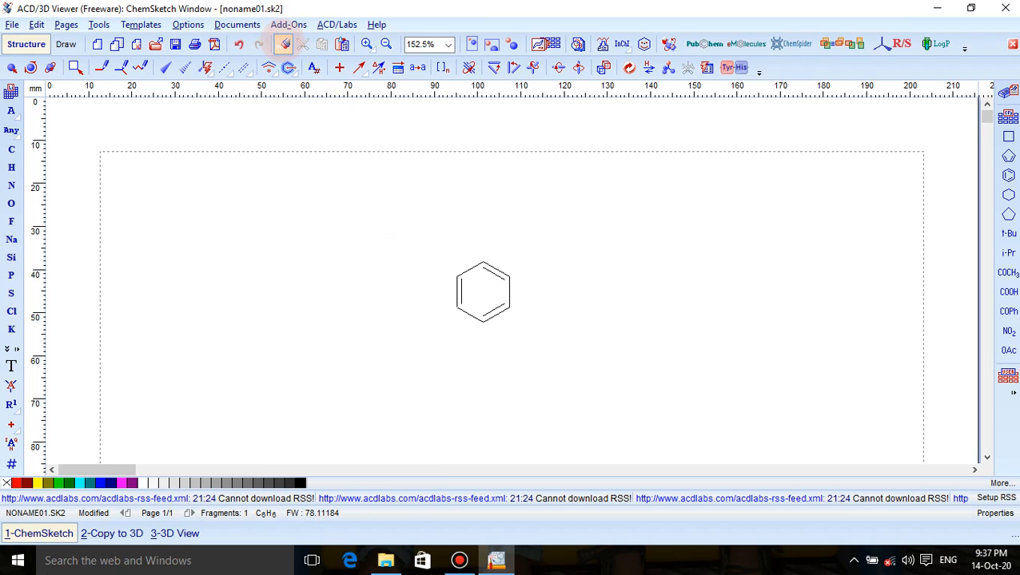
Undo the deletion of the aromatic-circle benzene ring
right_click(281, 42)
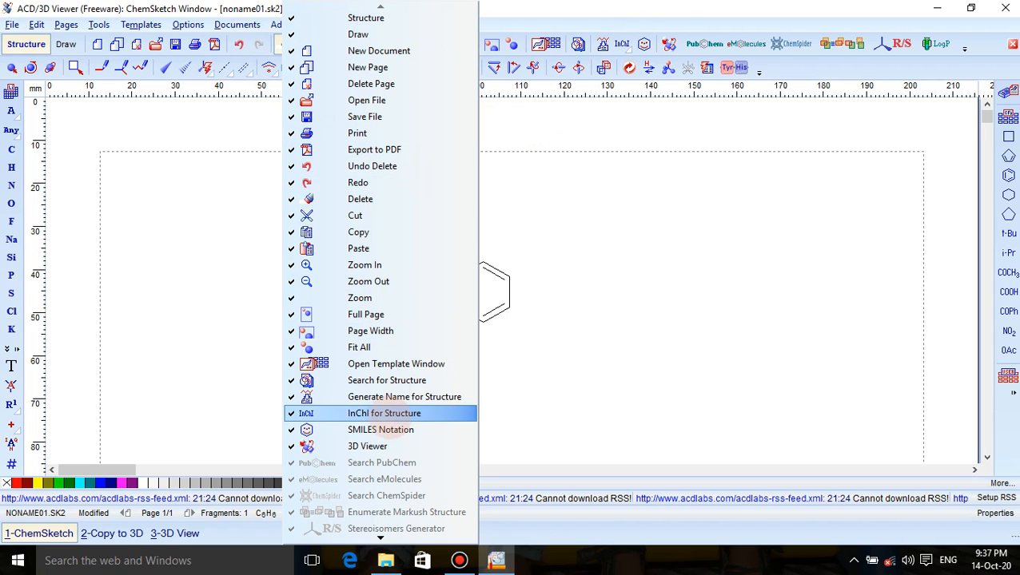
left_click(264, 107)
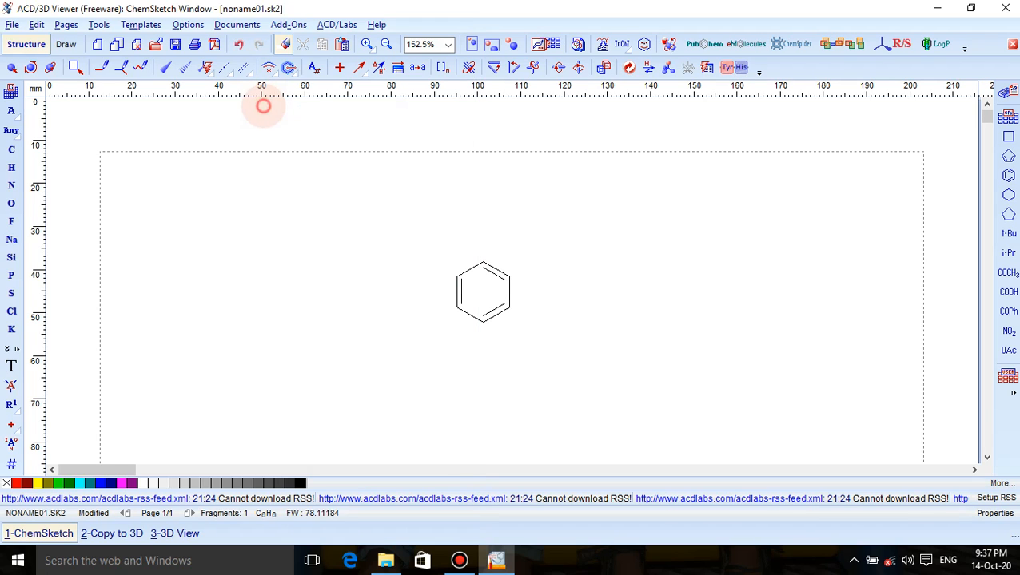
key("ctrl+a")
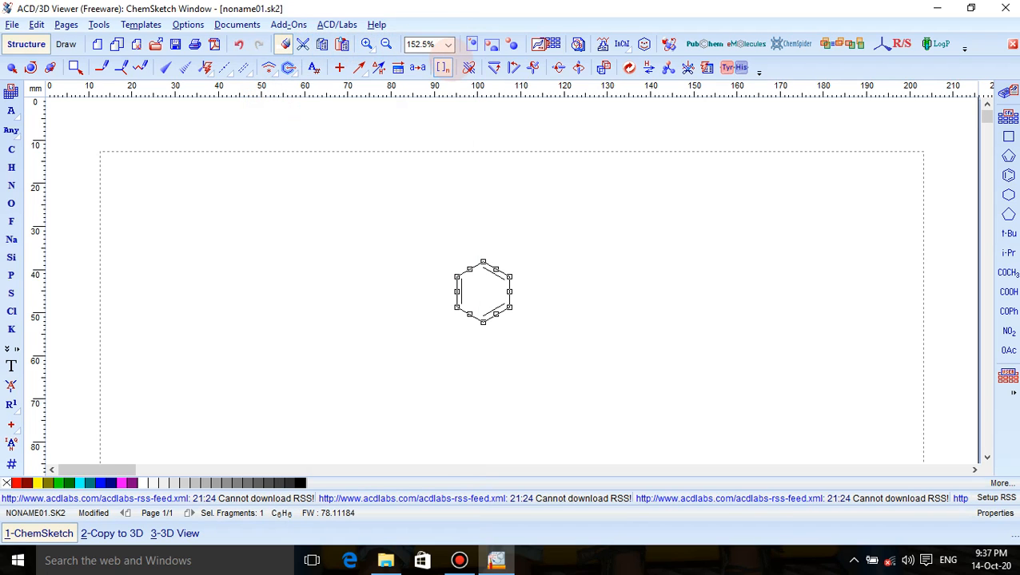
key("ctrl+z")
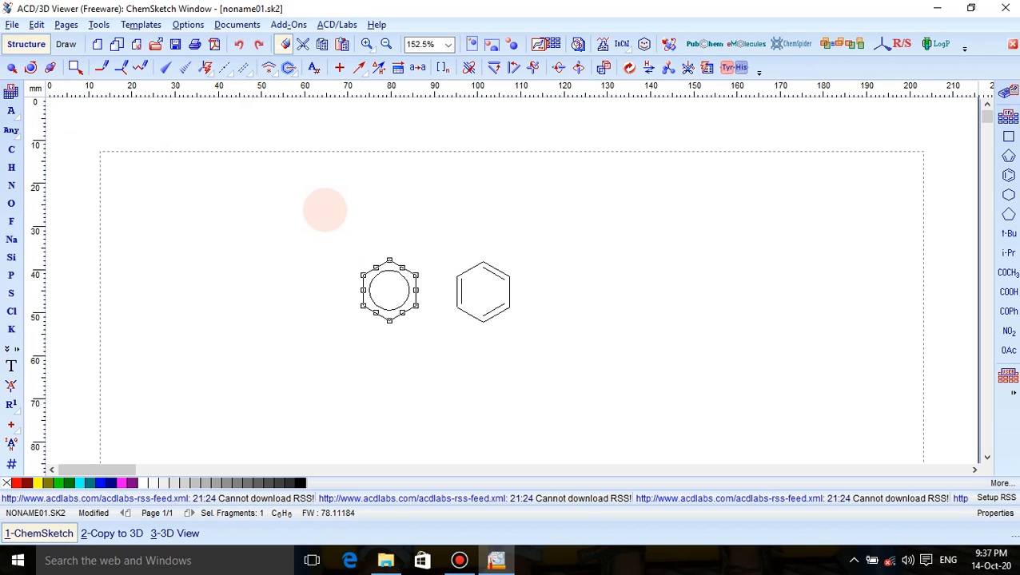
Place three separate carbon atoms above the two benzene rings with the Draw Normal tool, and undo all three
right_click(325, 210)
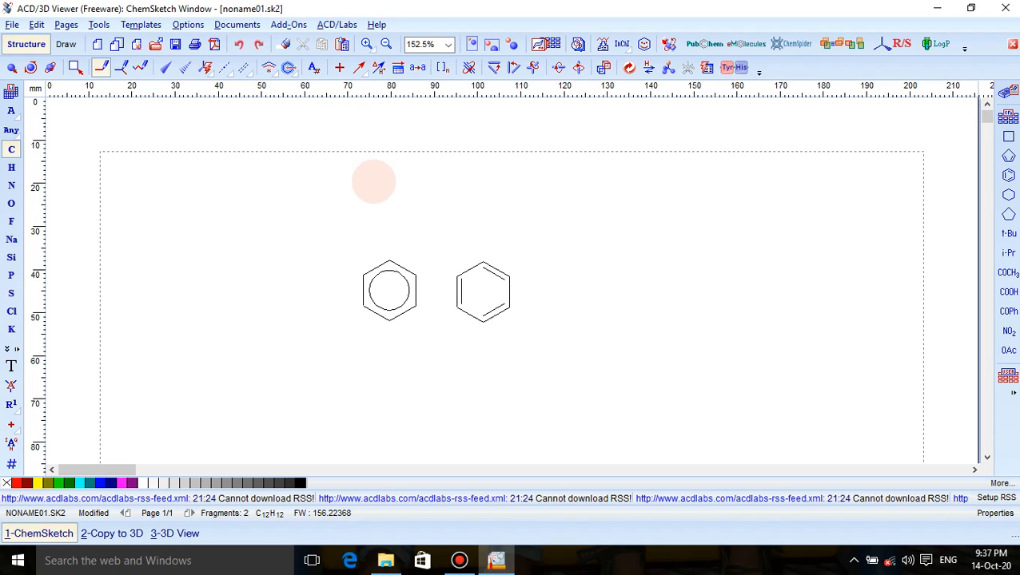
left_click(401, 180)
left_click(499, 200)
left_click(547, 174)
key("ctrl+z")
key("ctrl+z")
key("ctrl+z")
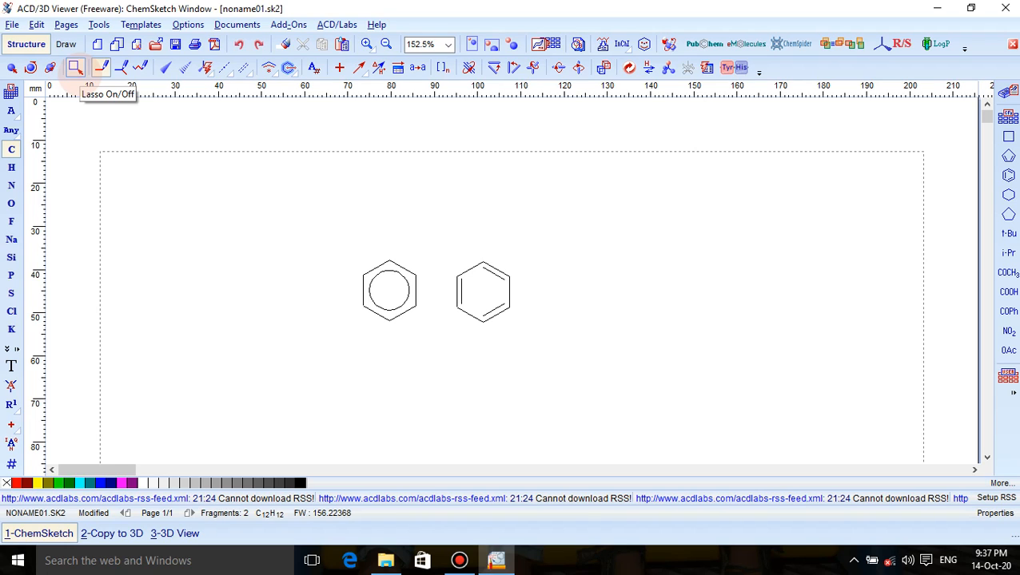
Turn on lasso selection, and repeatedly select and deselect all structures on the page
left_click(74, 67)
key("ctrl+a")
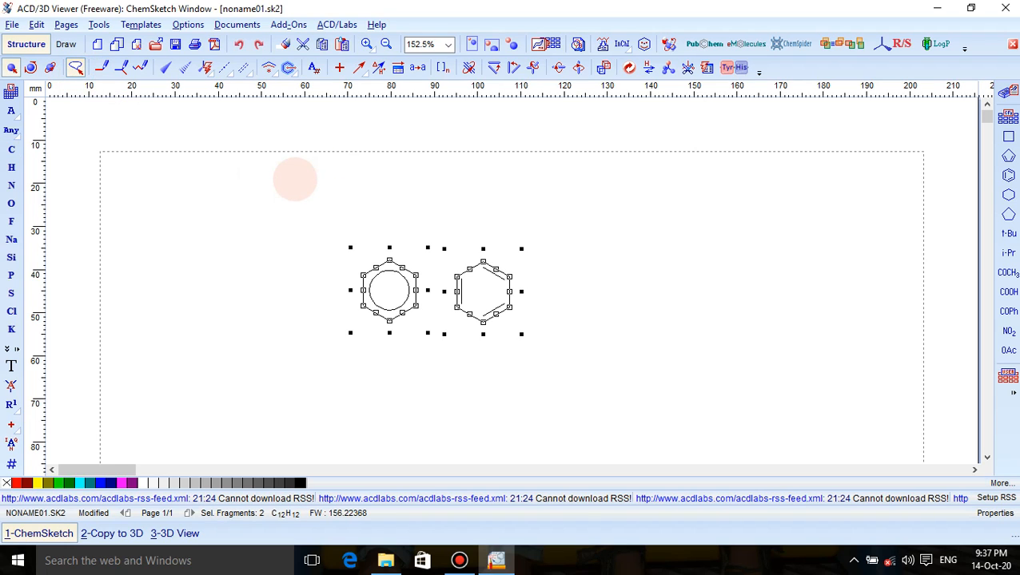
left_click(359, 173)
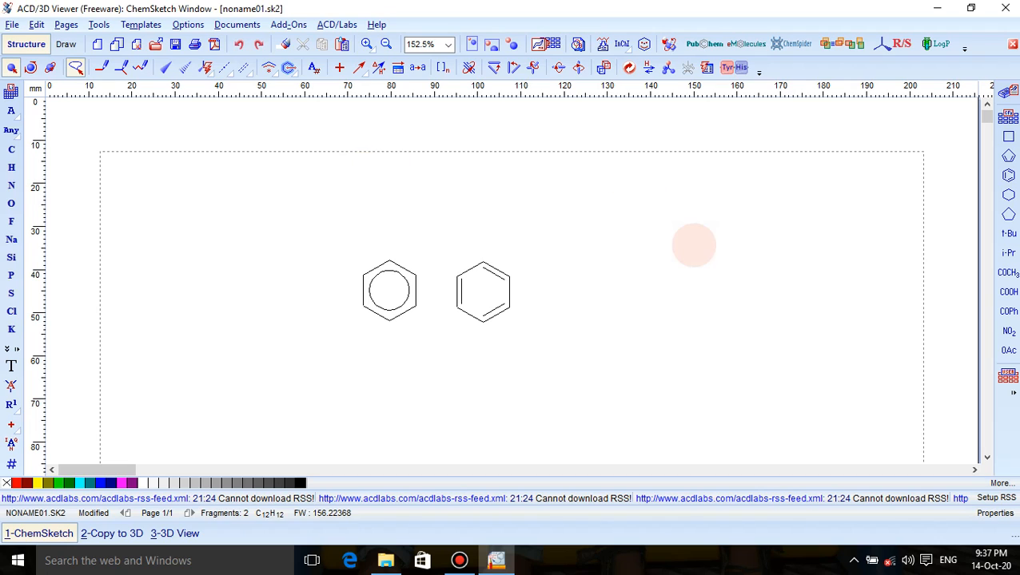
key("ctrl+a")
left_click(675, 216)
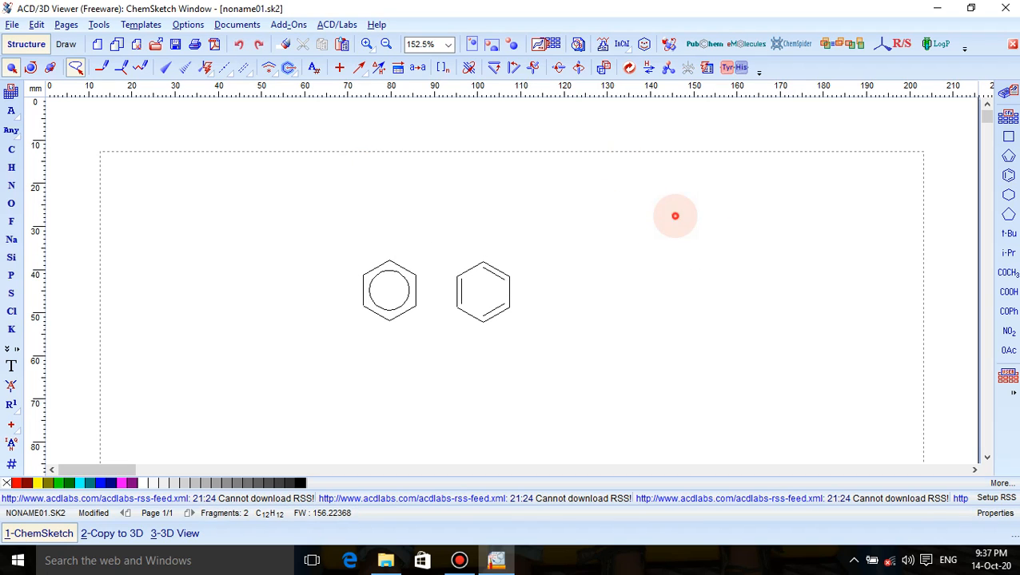
key("ctrl+a")
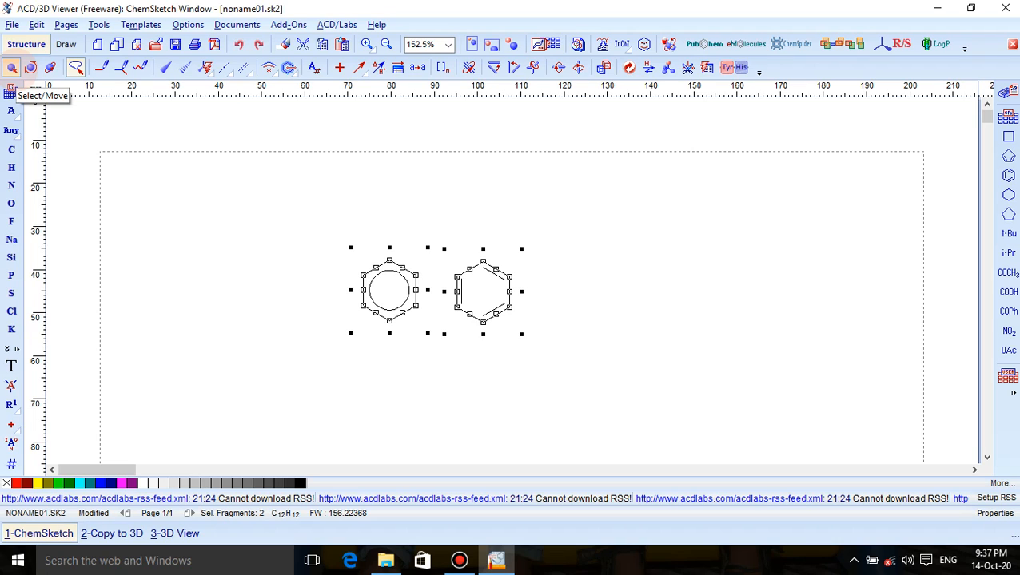
left_click(182, 187)
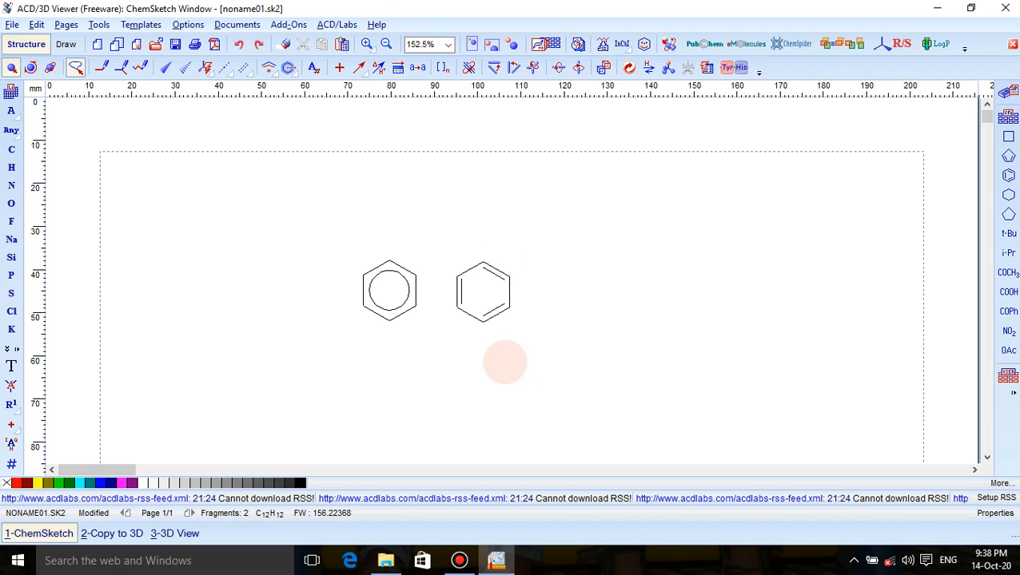
Select the alternating-double-bond ring and the aromatic-circle ring individually in turn, and clear the selection
left_click(509, 333)
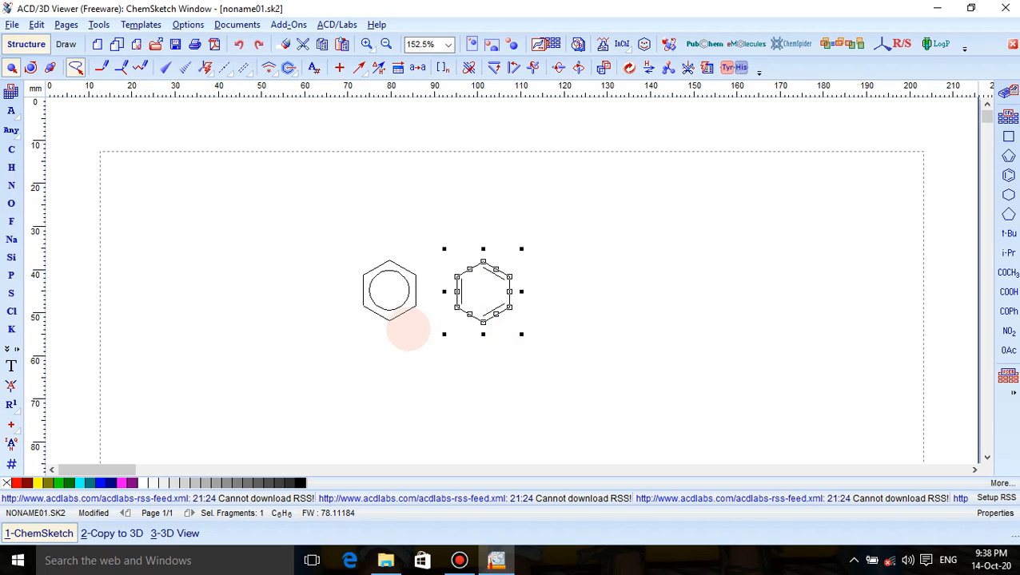
left_click(407, 330)
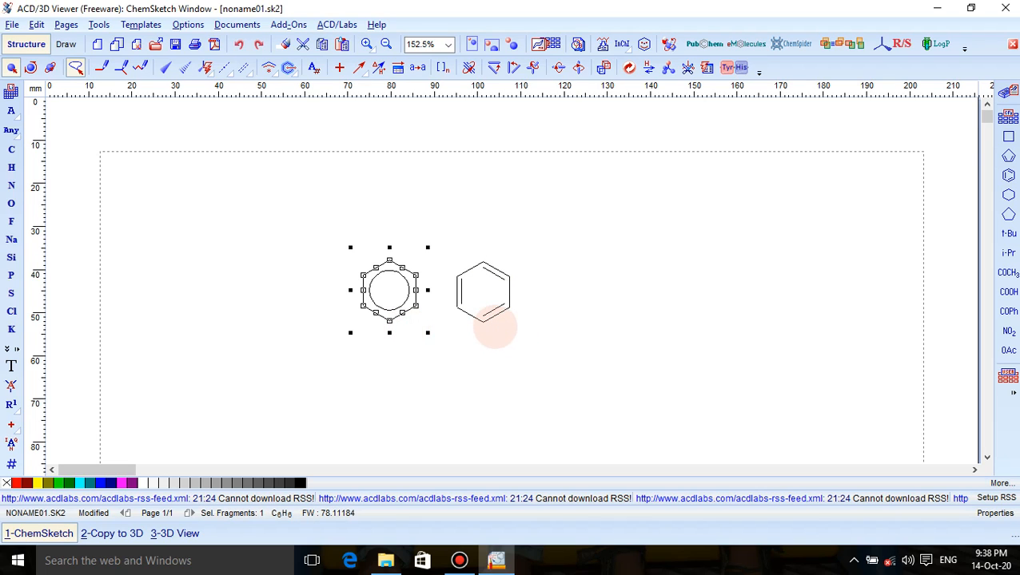
left_click(495, 327)
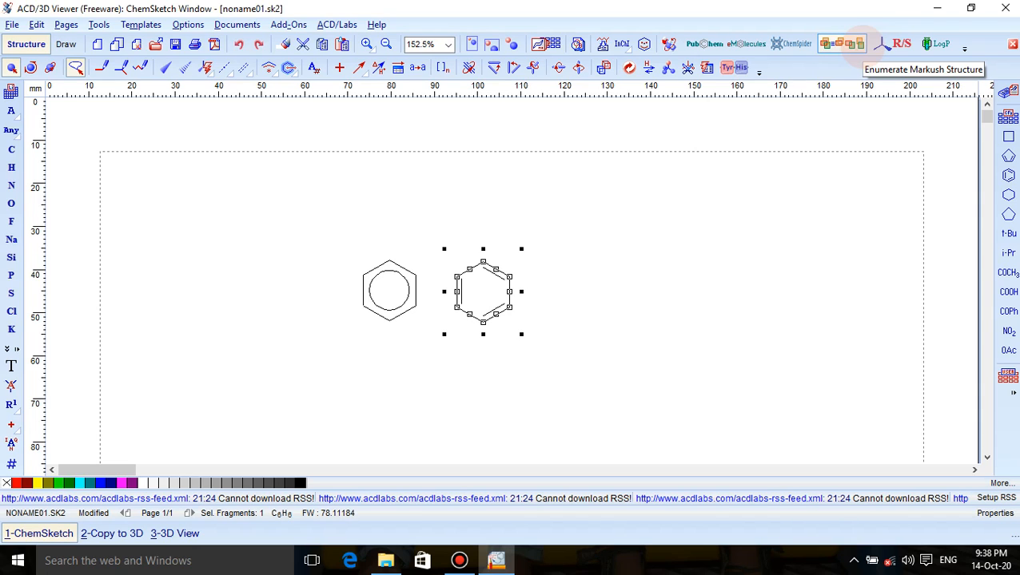
left_click(558, 231)
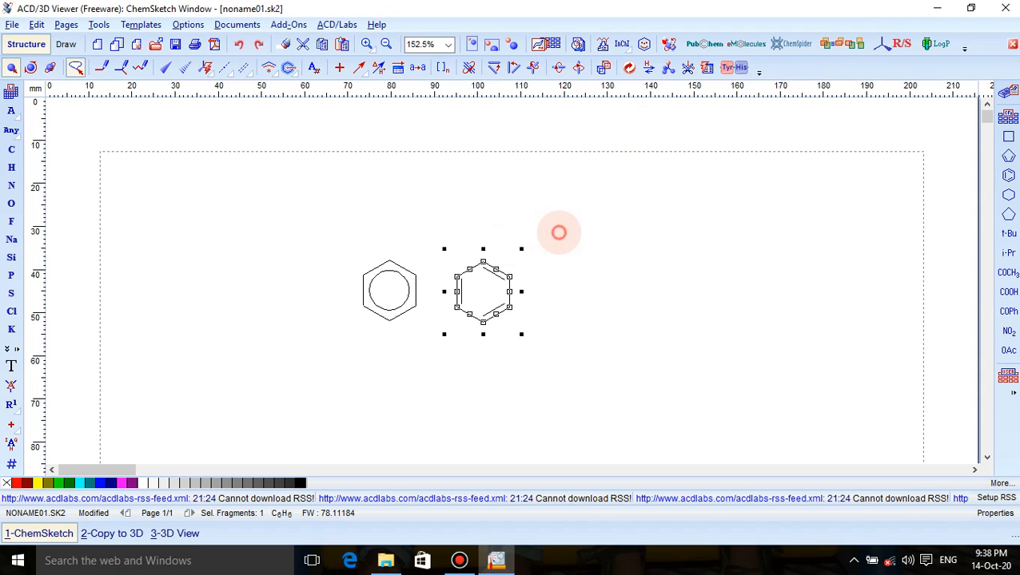
Distort the alternating-double-bond ring by moving its two right-hand carbons and its bottom carbon outward
left_click_drag(513, 277, 595, 232)
left_click_drag(510, 305, 571, 382)
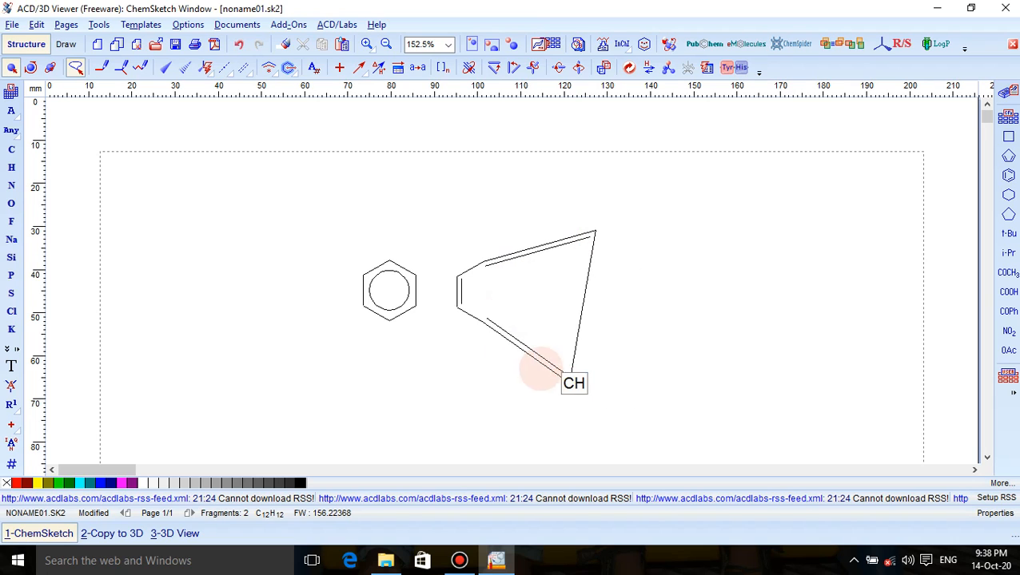
left_click_drag(487, 322, 450, 401)
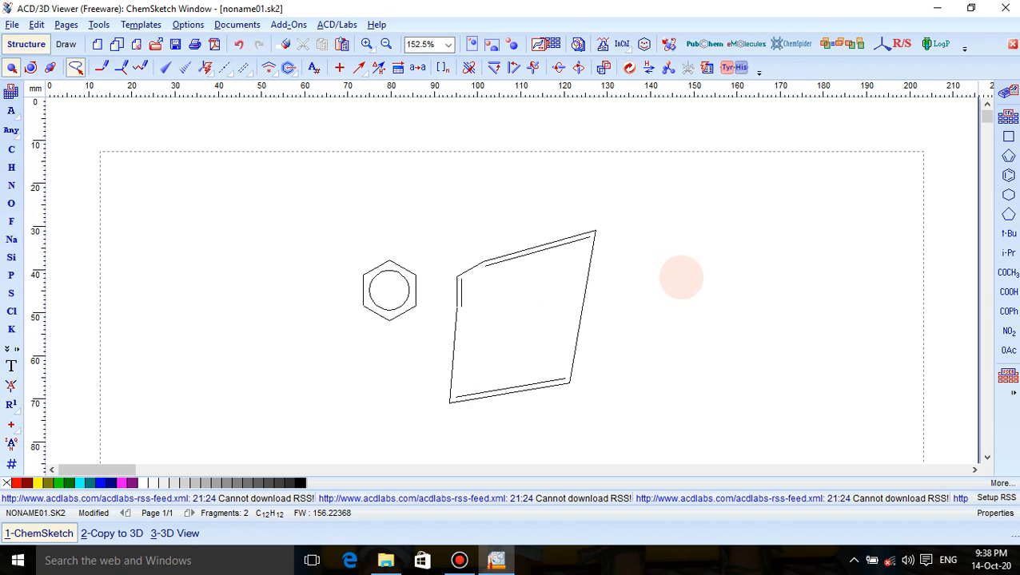
left_click(681, 277)
left_click(681, 278)
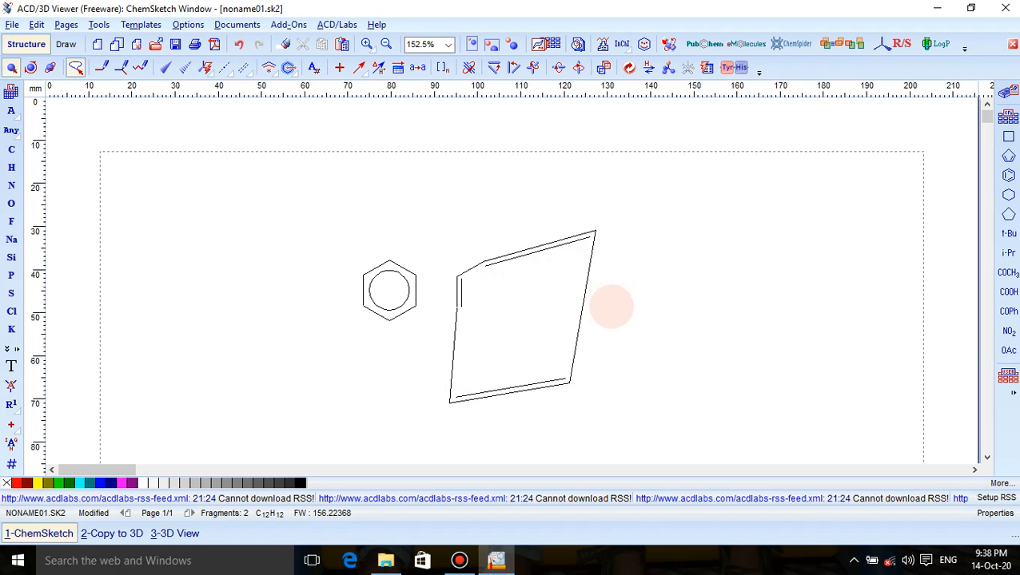
Restore the distorted benzene ring to a regular hexagon with Clean Structure, and deselect it
left_click(609, 307)
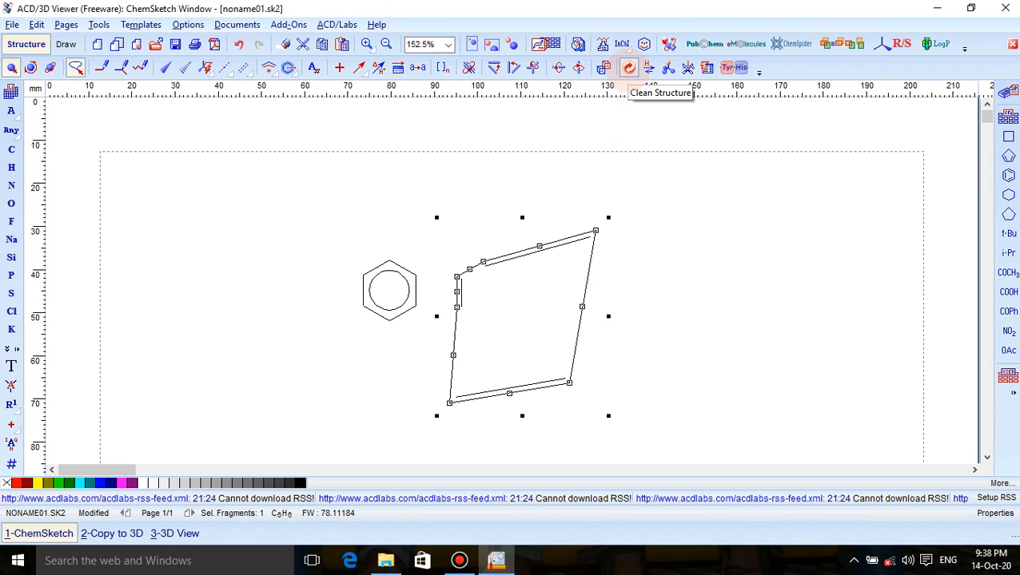
left_click(629, 67)
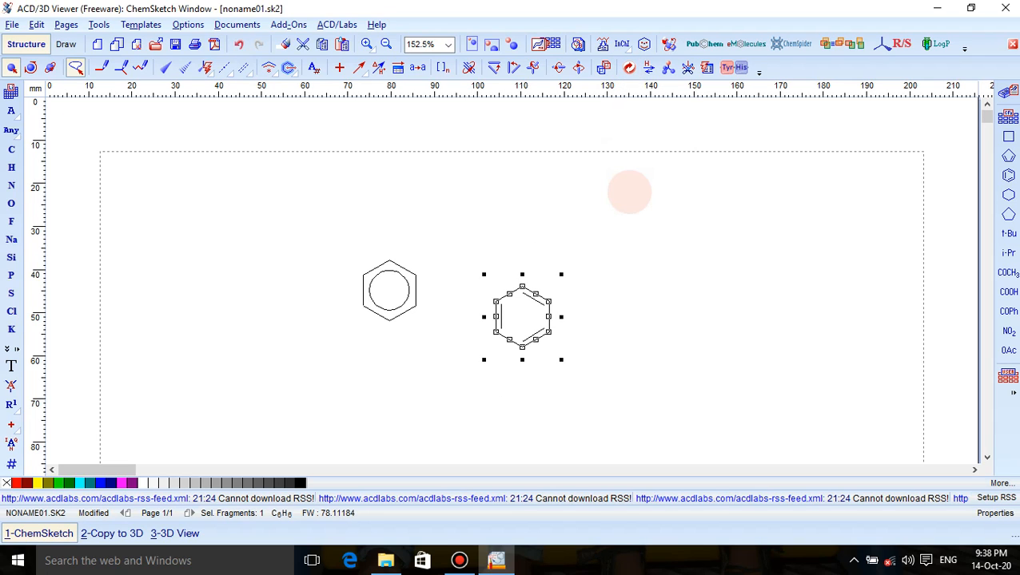
left_click(629, 192)
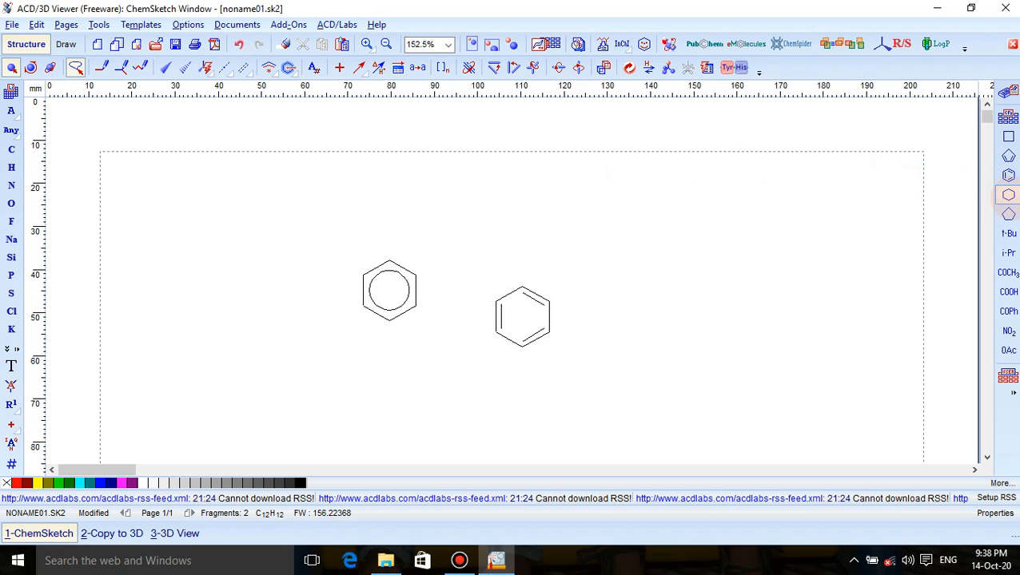
Place a cyclohexane ring to the right of the two benzene rings, and turn lasso selection off
left_click(1009, 195)
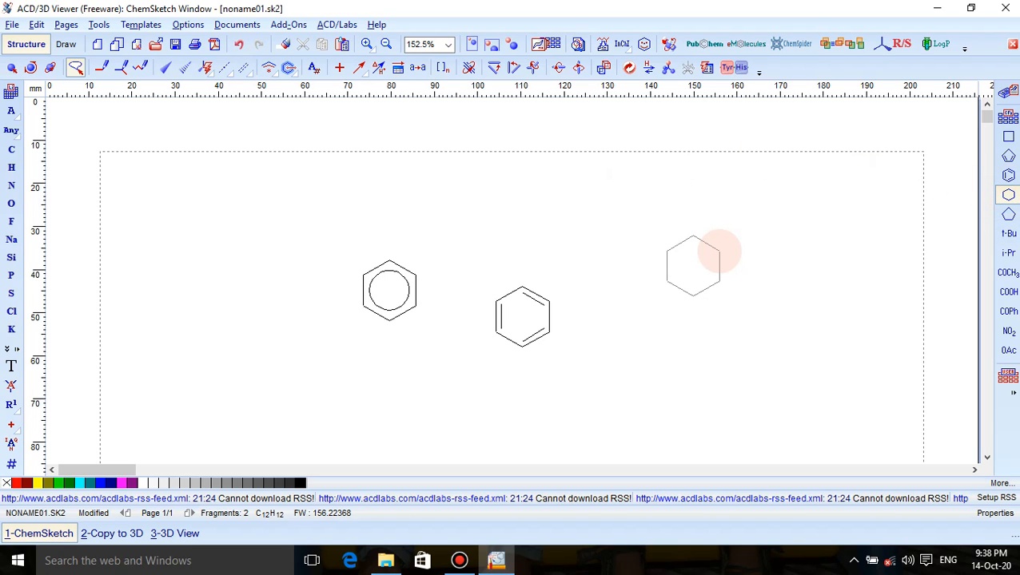
left_click(718, 251)
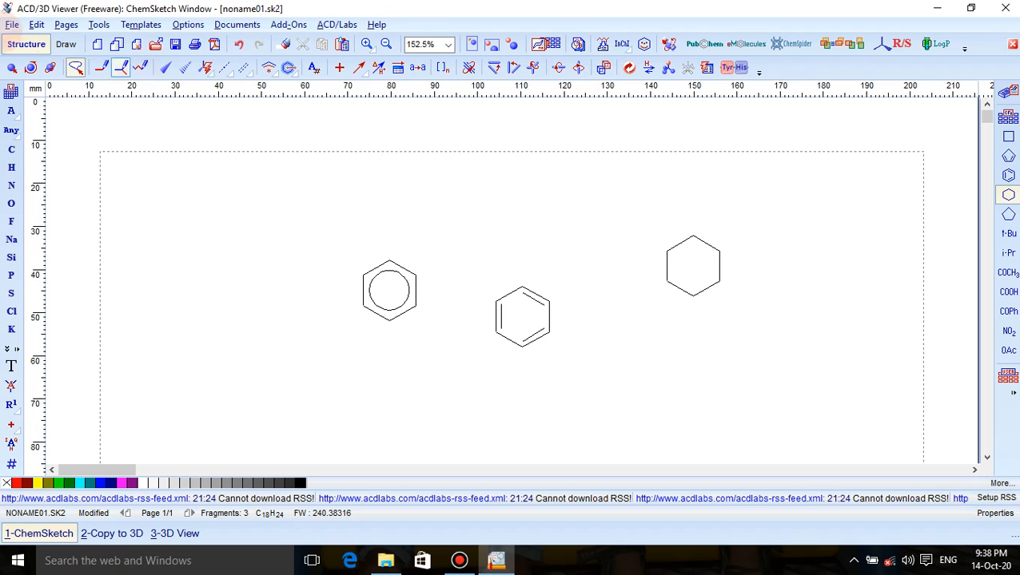
left_click(75, 67)
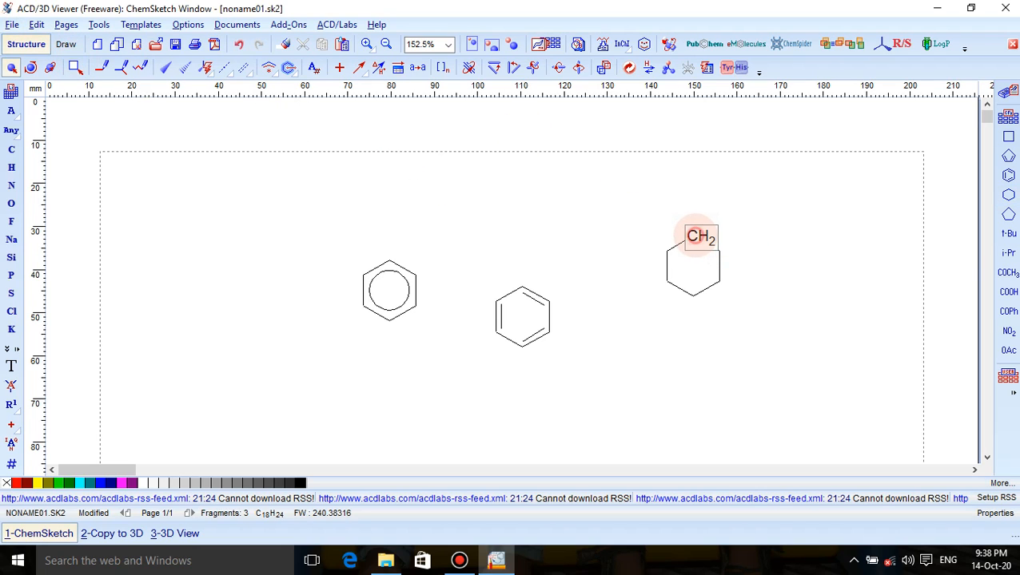
Delete the top carbon of the cyclohexane ring
left_click(695, 236)
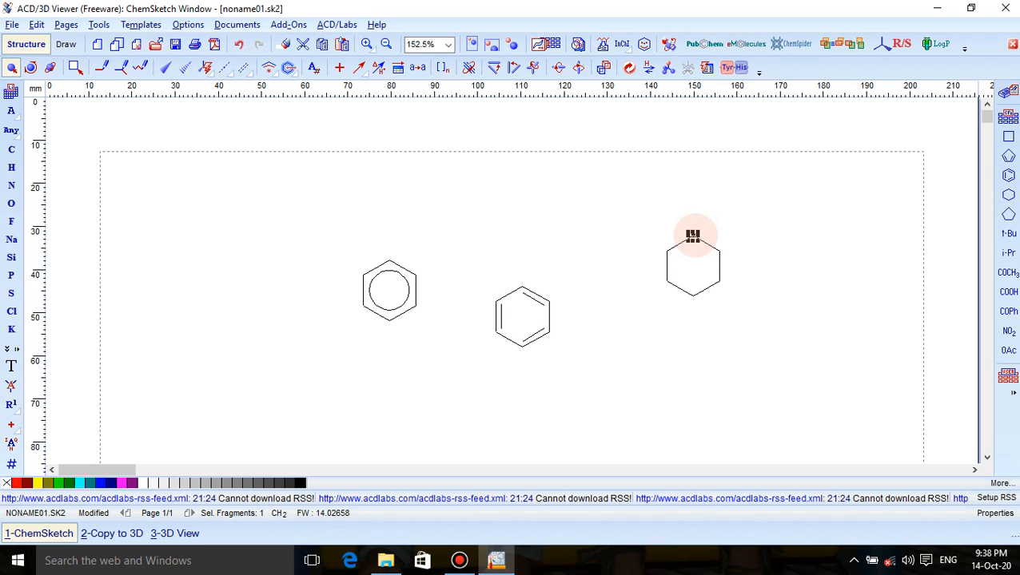
key("Delete")
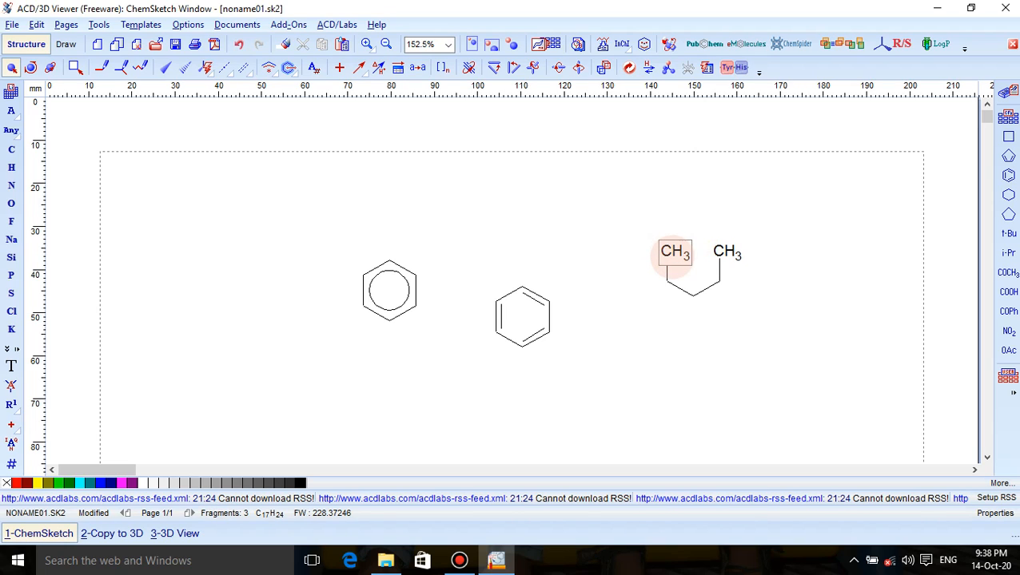
Move both terminal carbons and the middle carbon of the opened chain away from their positions, and apply Clean Structure to it
left_click_drag(669, 246, 567, 225)
left_click_drag(734, 264, 649, 393)
left_click_drag(692, 296, 691, 189)
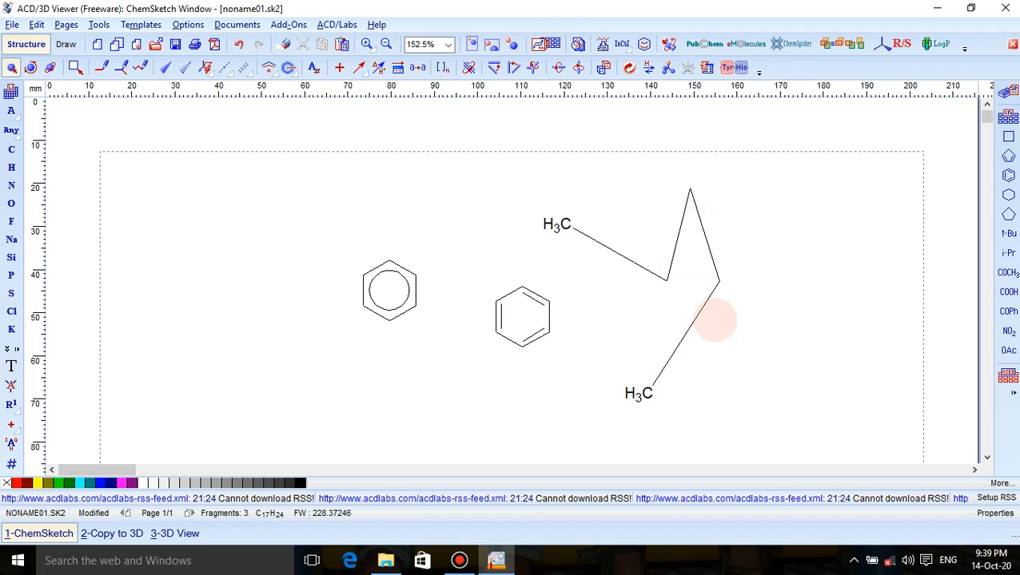
left_click(674, 296)
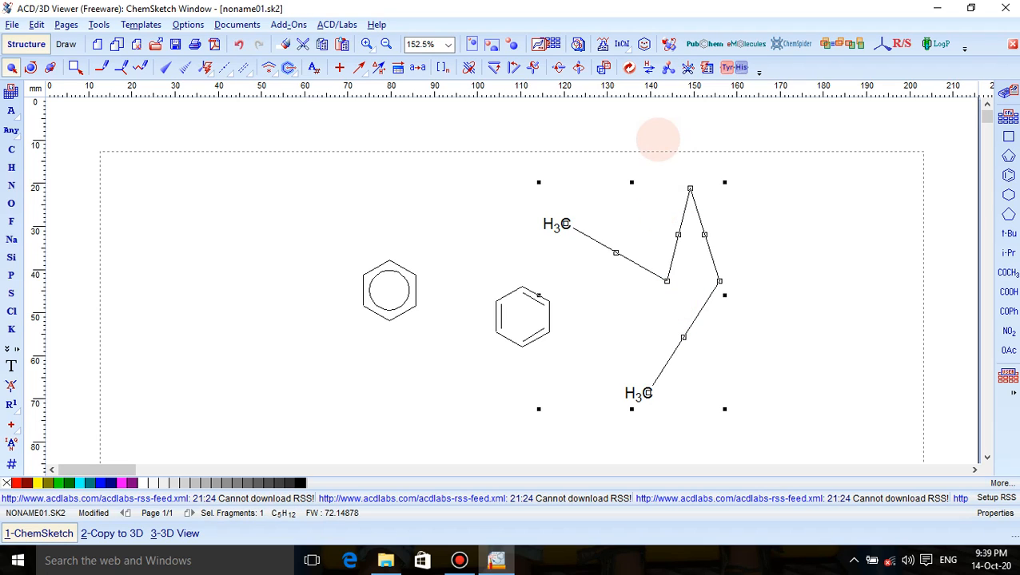
left_click(628, 67)
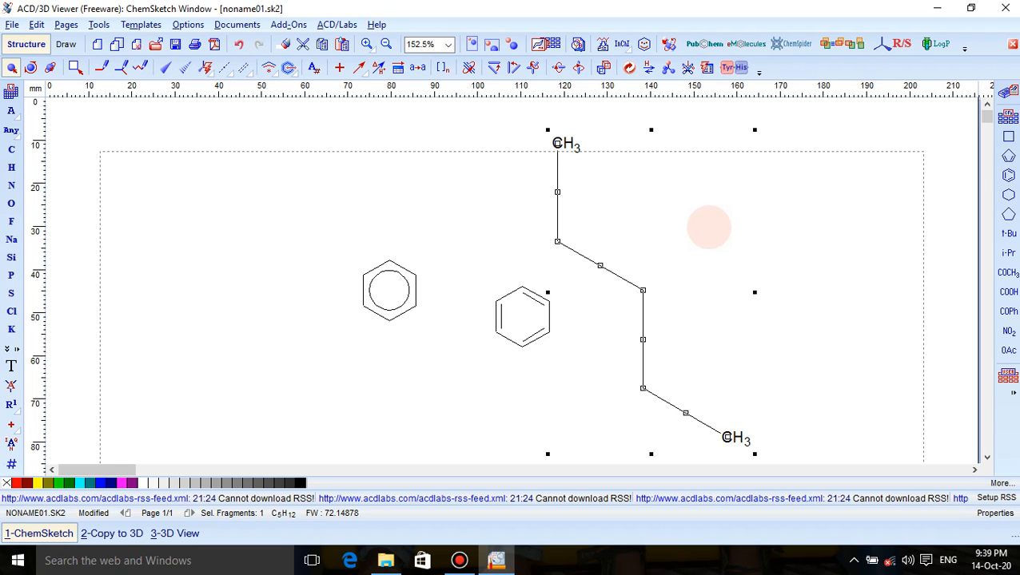
Undo the chain's cleanup, the carbon moves and the carbon deletion
key("ctrl+z")
key("ctrl+z")
key("ctrl+z")
key("ctrl+z")
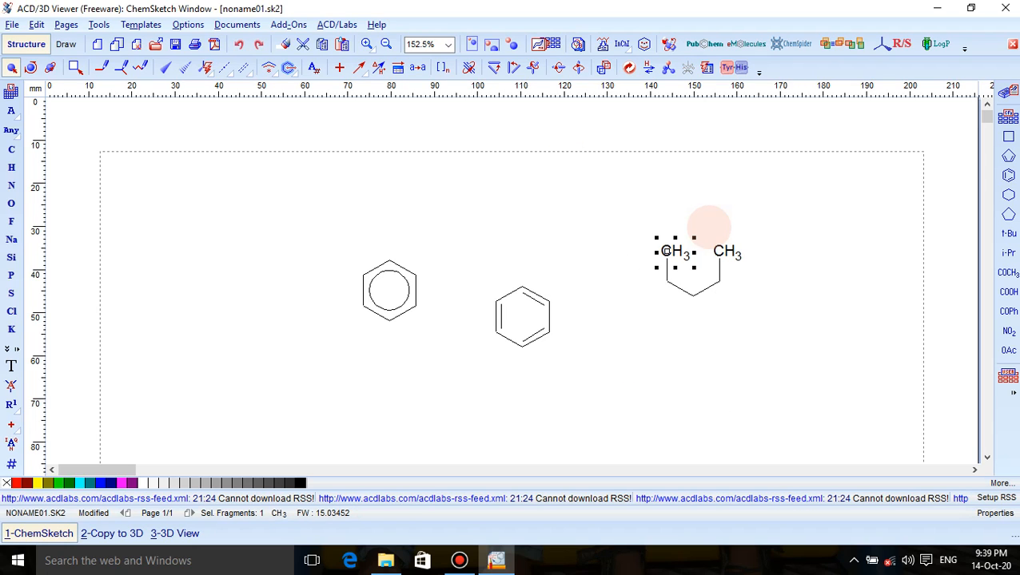
double_click(708, 228)
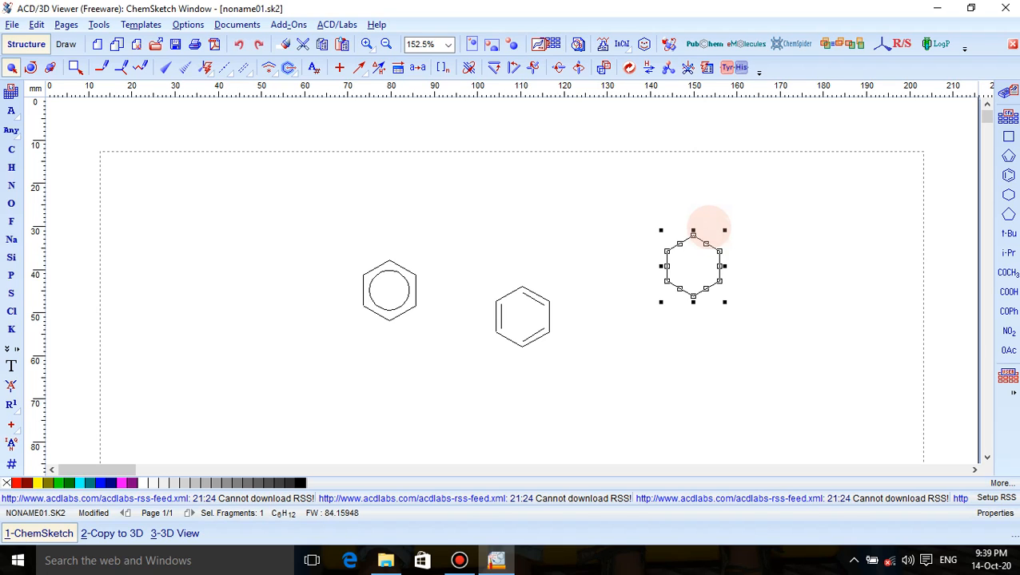
Pull the upper-right, bottom and upper-left carbons of the cyclohexane ring far outward, and apply Clean Structure to it
left_click(755, 239)
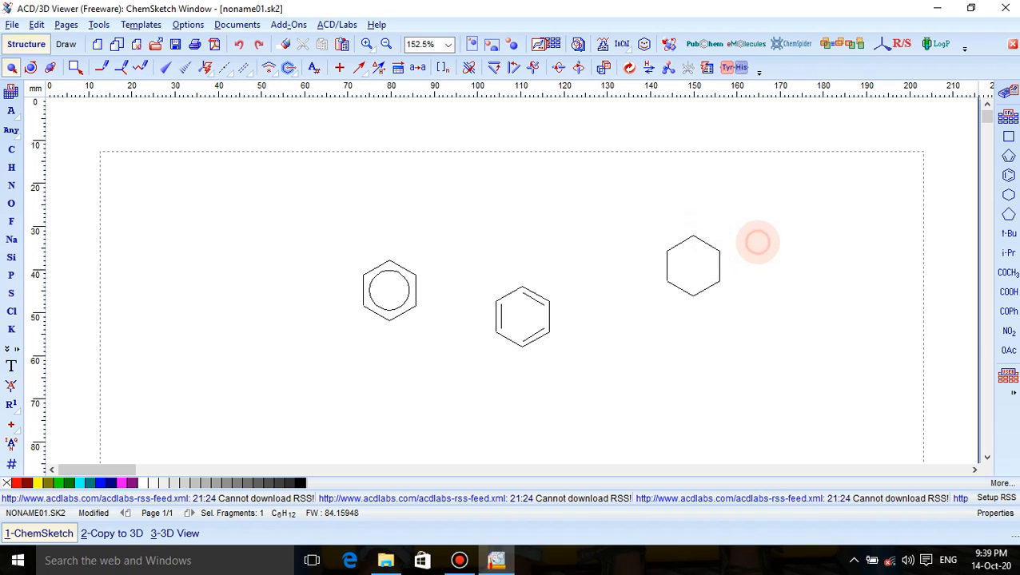
left_click_drag(723, 248, 815, 195)
left_click_drag(694, 296, 708, 432)
left_click_drag(671, 250, 558, 225)
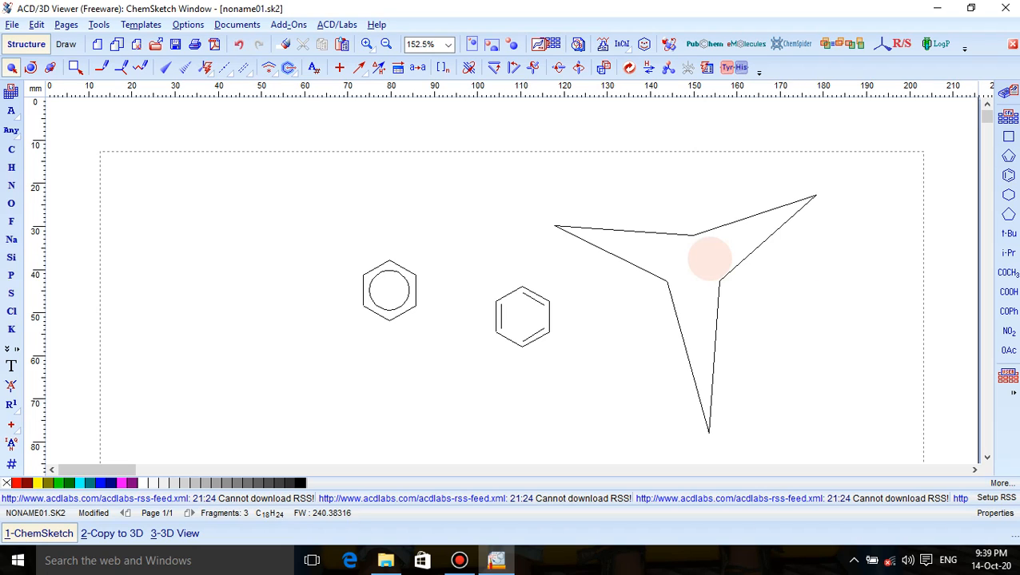
left_click(708, 257)
left_click(629, 67)
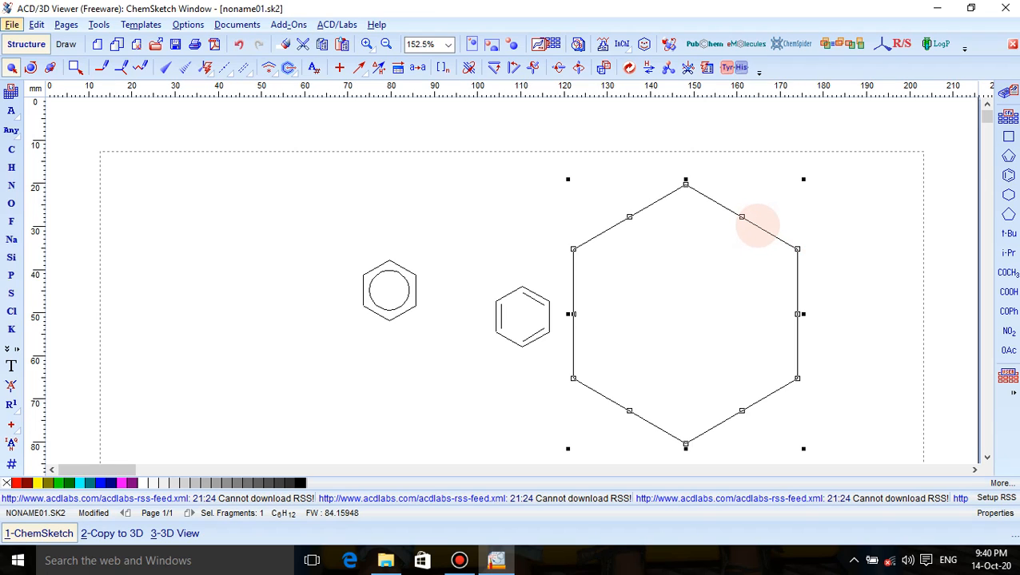
Apply the Normal style to the enlarged cyclohexane ring through its properties, close them and deselect the ring
left_click(757, 226)
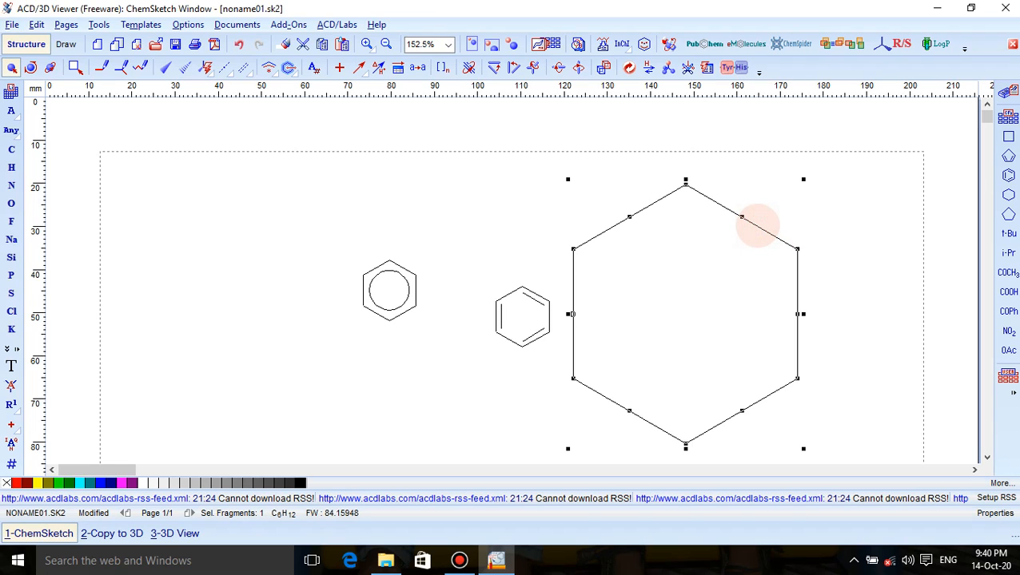
double_click(757, 226)
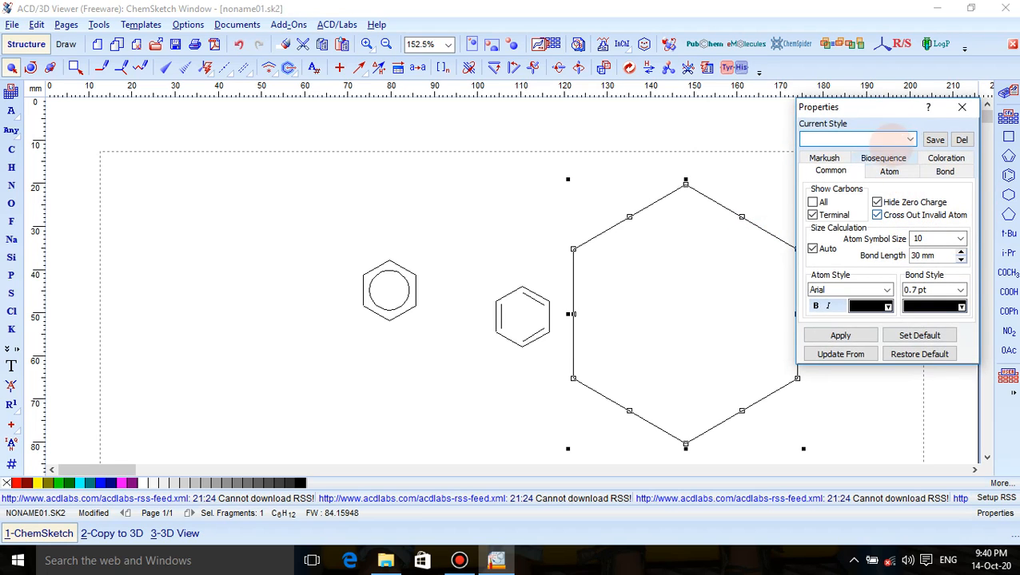
left_click(895, 136)
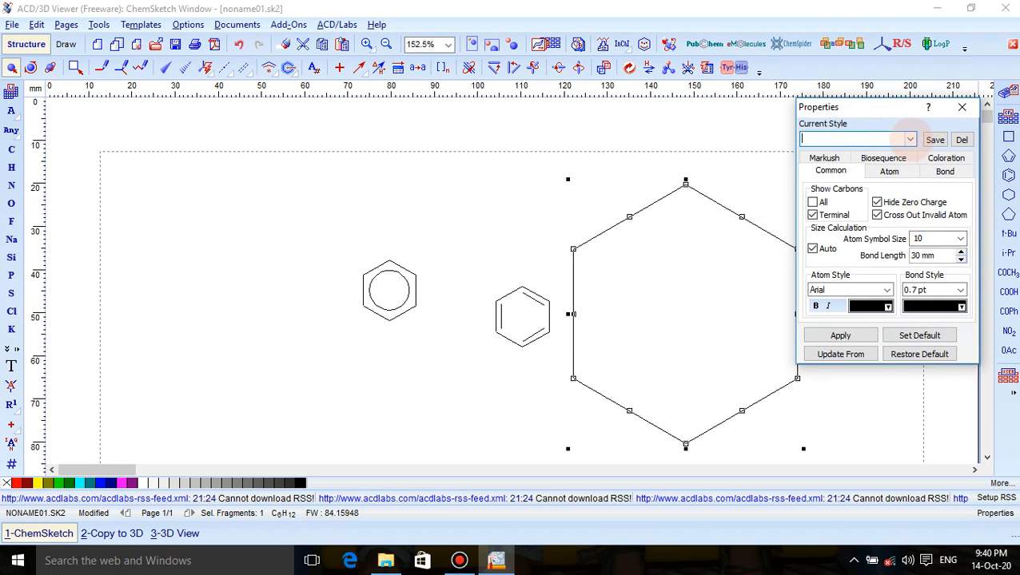
left_click(911, 140)
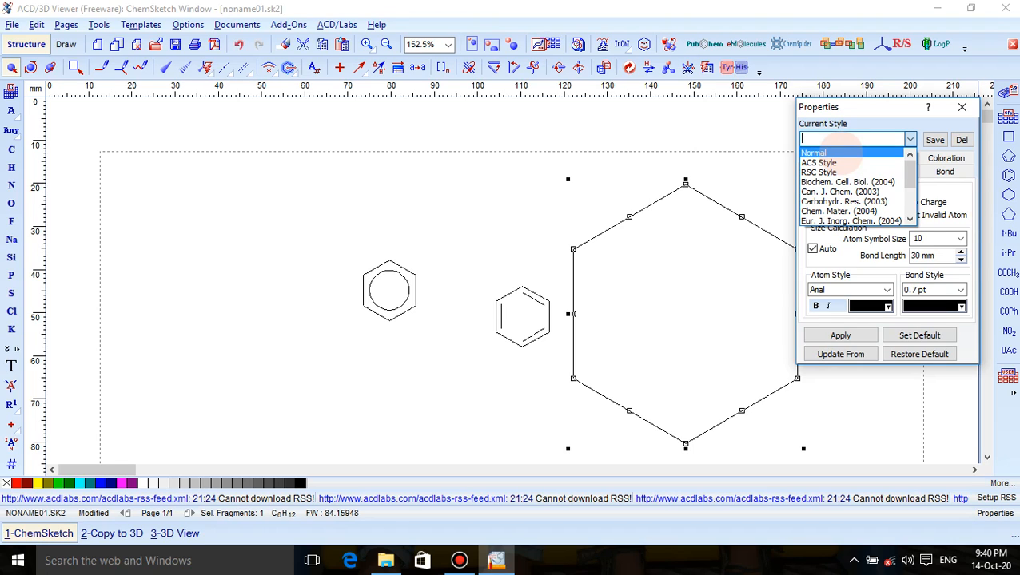
left_click(832, 152)
left_click(840, 335)
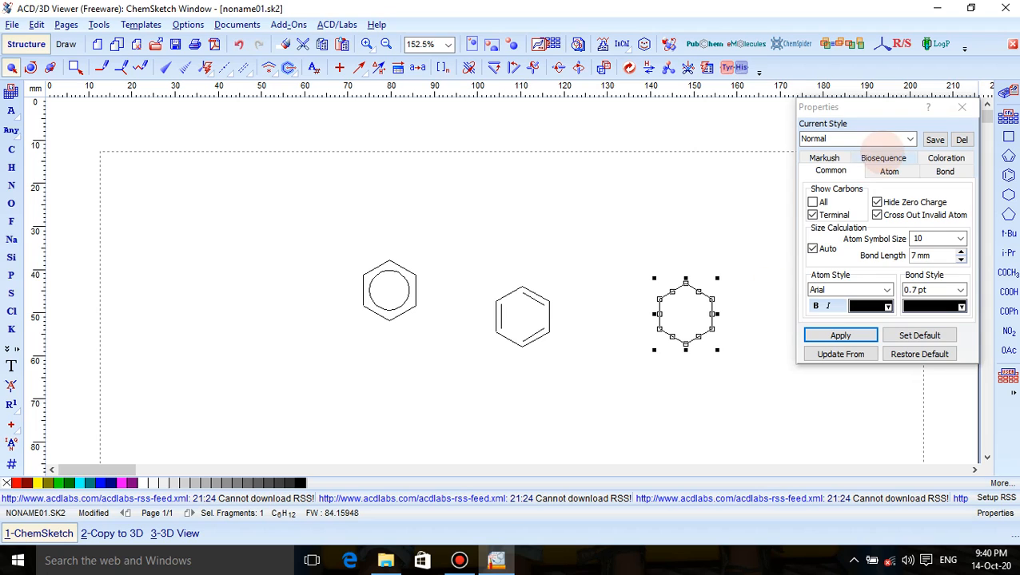
left_click(962, 107)
left_click(815, 268)
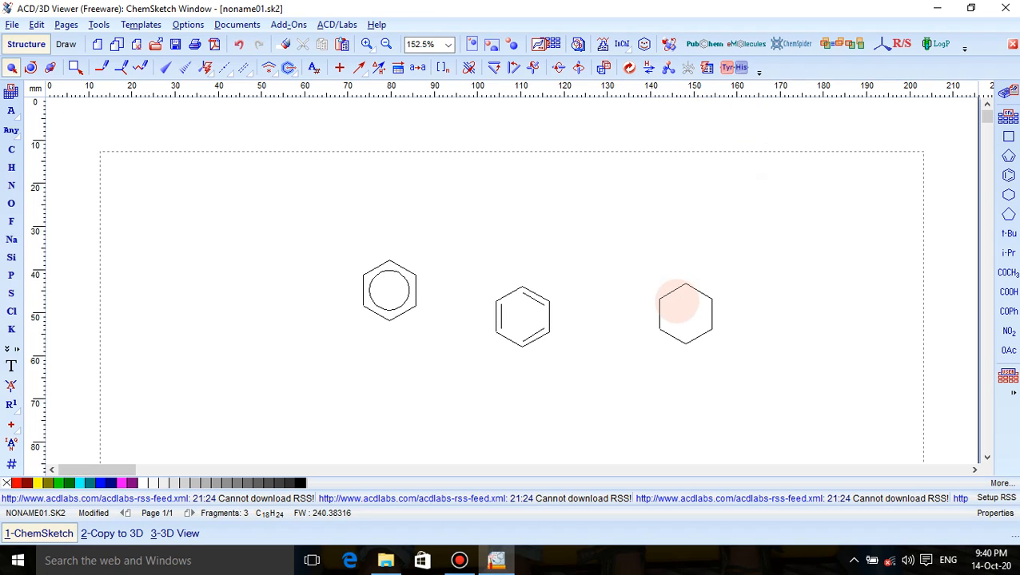
left_click(681, 308)
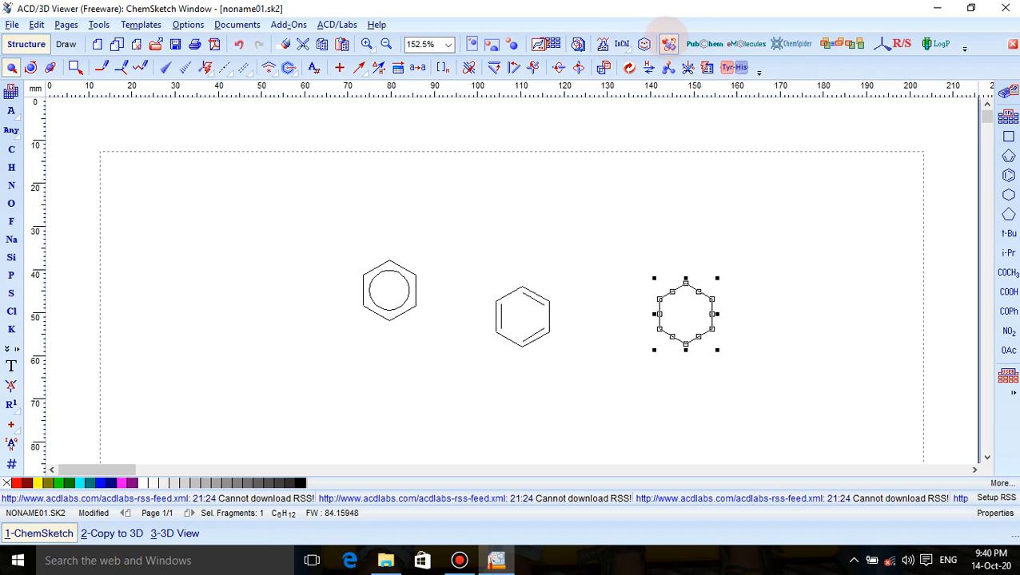
left_click(668, 41)
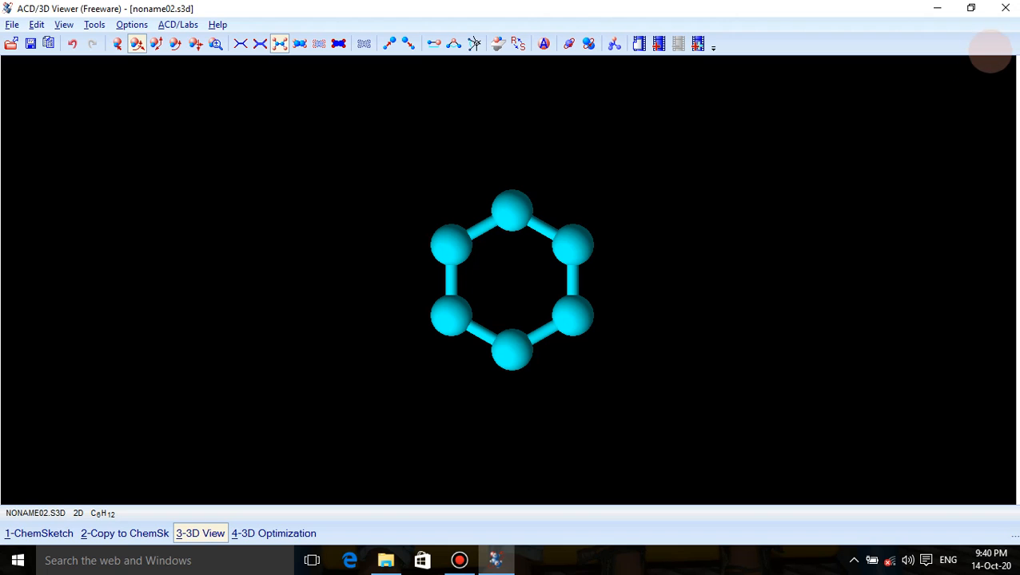
left_click(1005, 8)
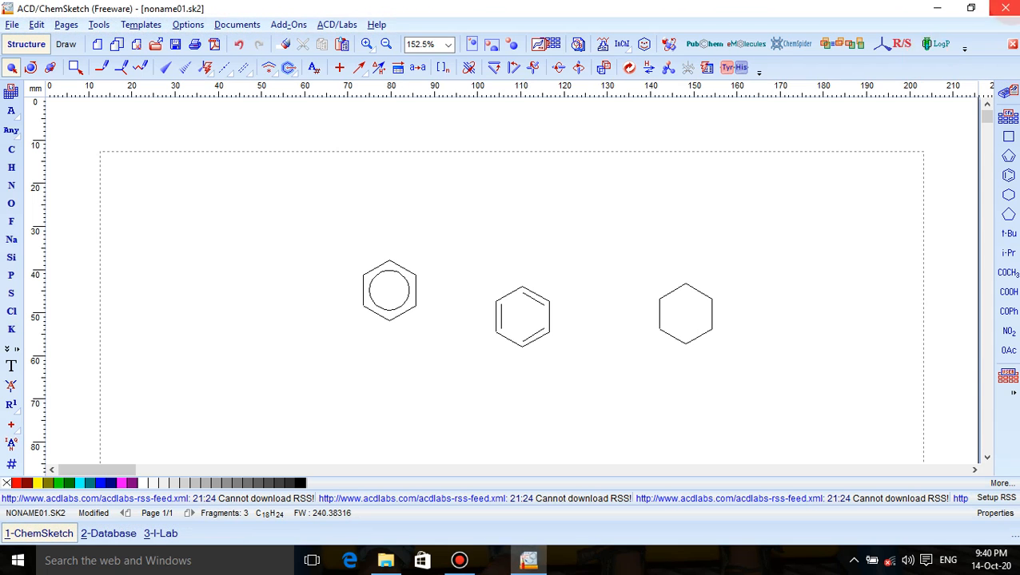
Open the cyclohexane ring in the 3D Viewer, run 3D Optimization on it and rotate the model to a tilted view
left_click(676, 305)
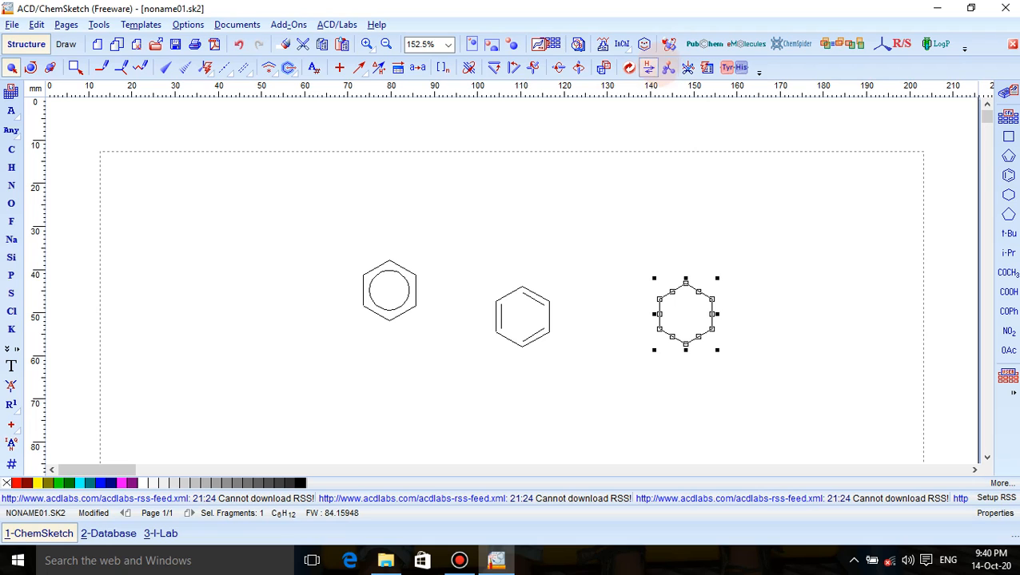
left_click(668, 43)
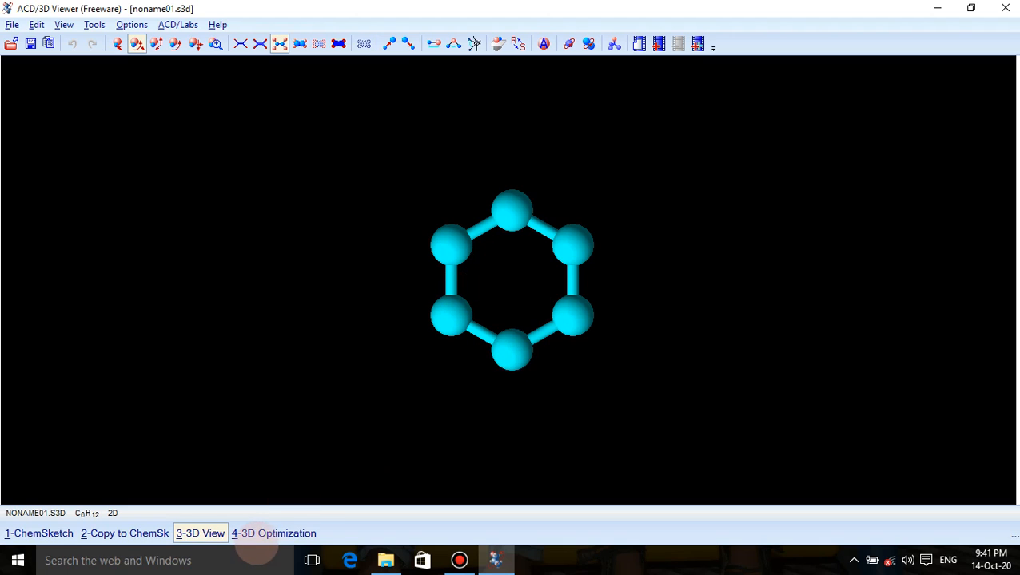
left_click(259, 534)
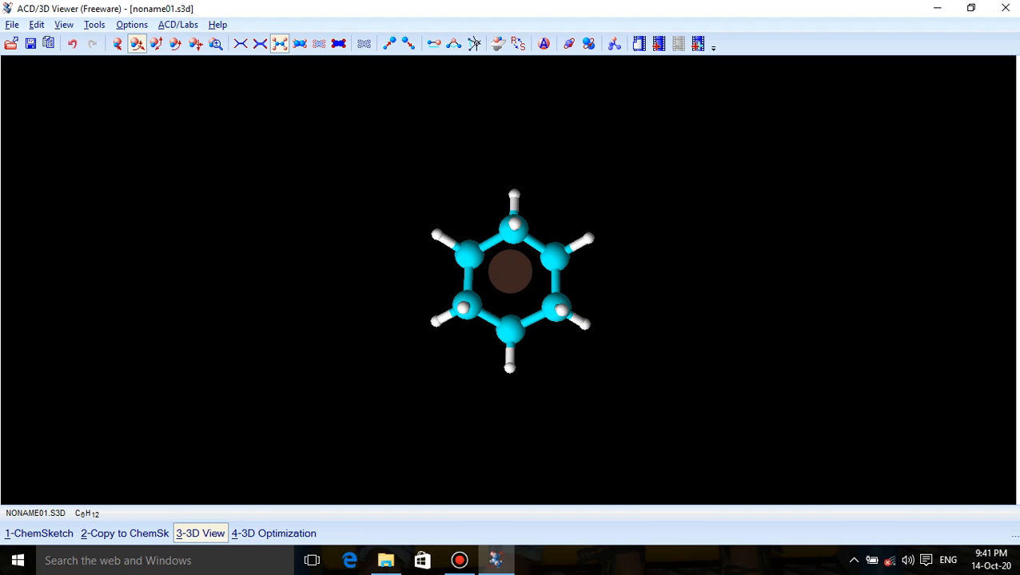
left_click_drag(509, 272, 663, 314)
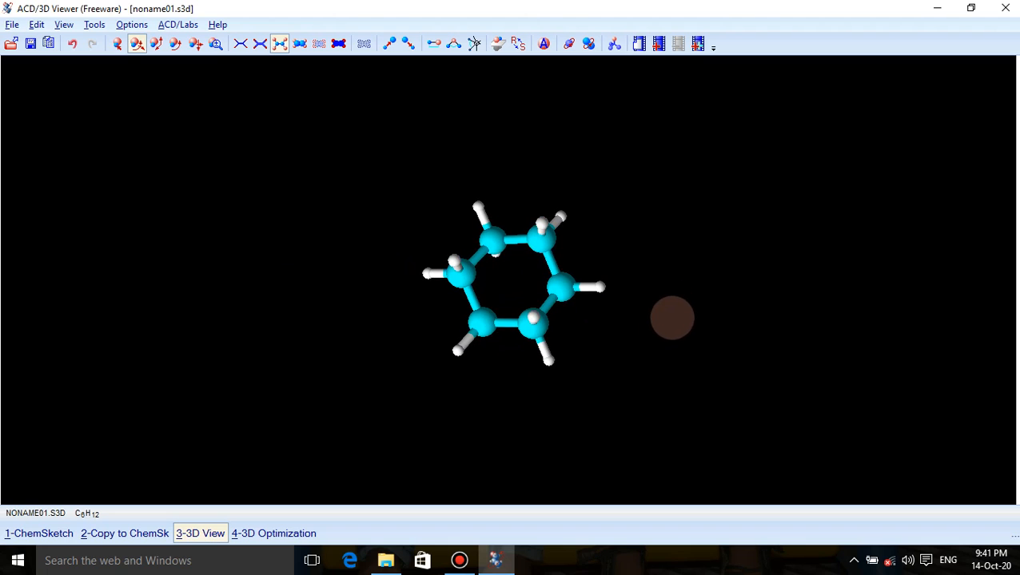
left_click_drag(598, 335, 667, 338)
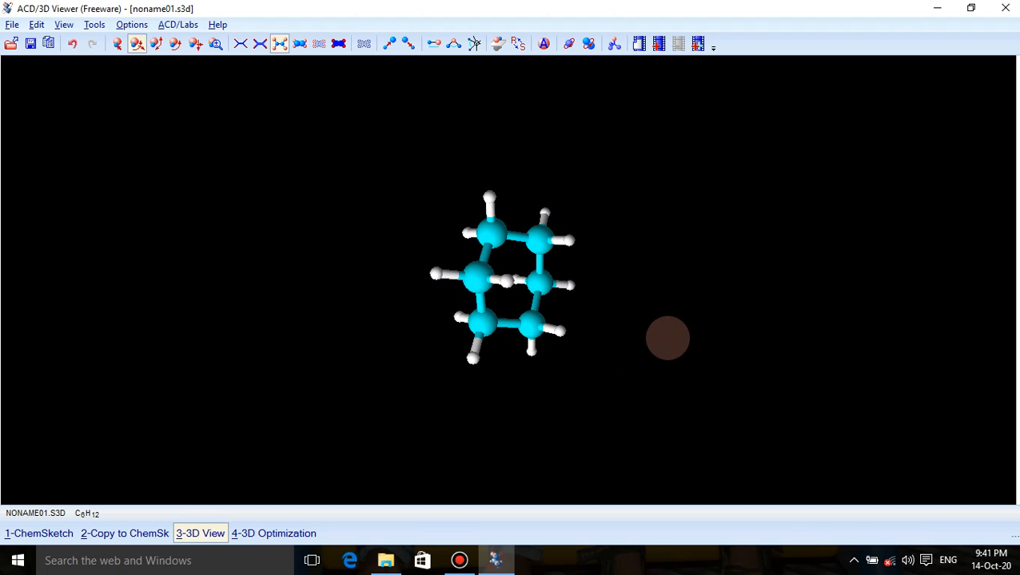
Copy the rotated cyclohexane model to ChemSketch, clearing the page's previous contents, and apply Clean Structure to it
double_click(510, 277)
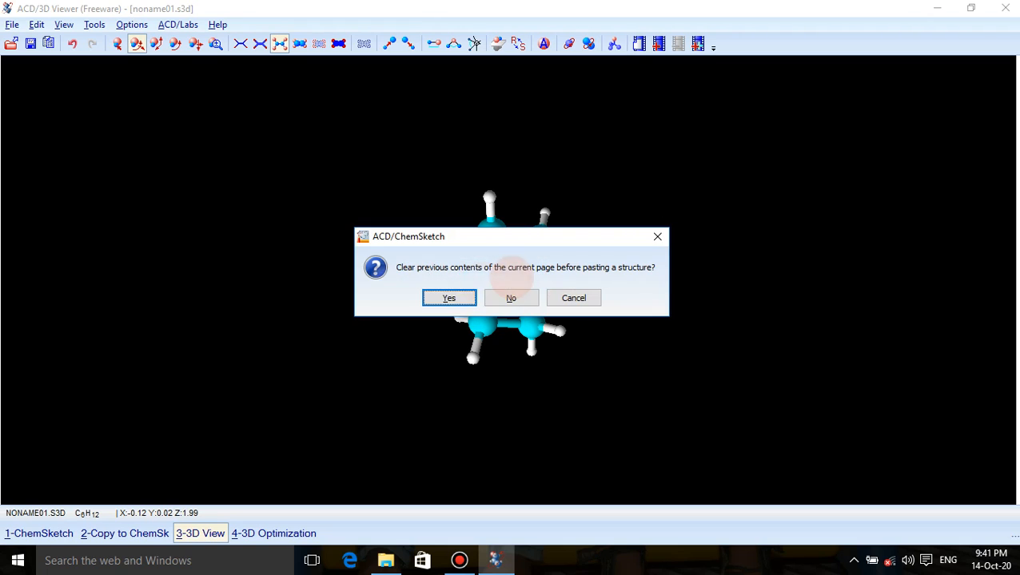
left_click(449, 298)
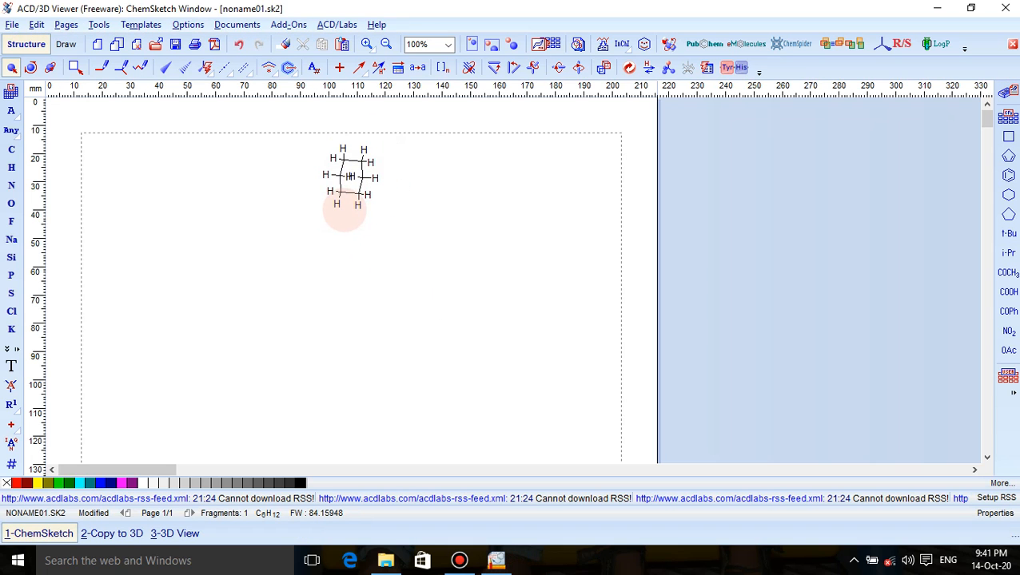
left_click(343, 210)
left_click(629, 67)
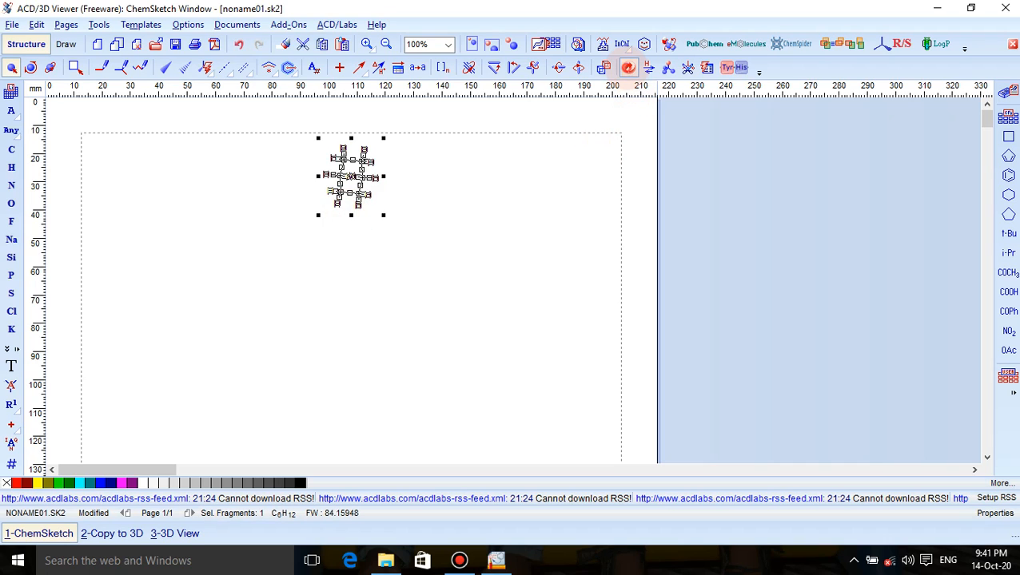
left_click(541, 167)
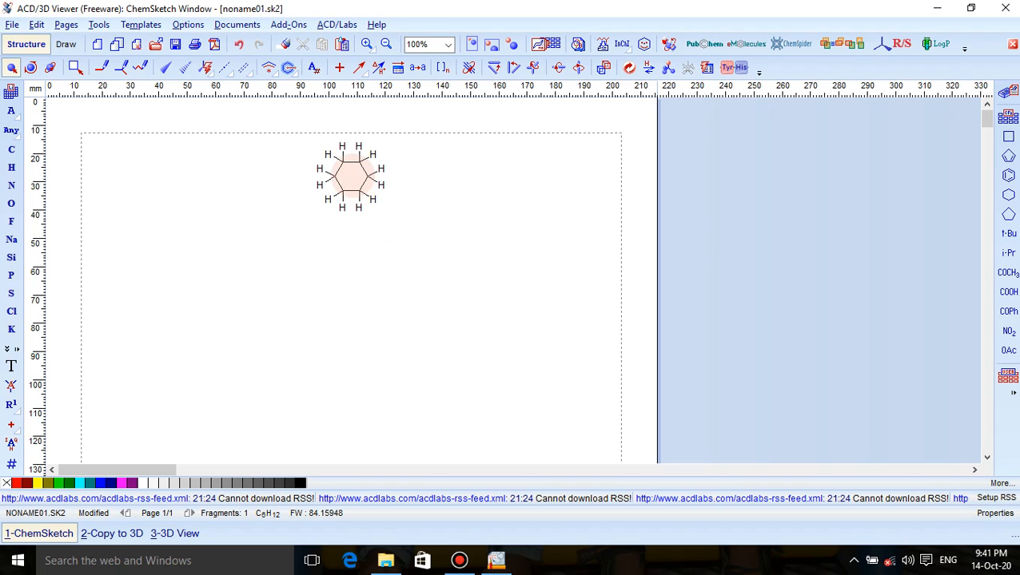
Undo the structure cleanup and the pasting of the 3D cyclohexane onto the page
left_click(439, 197)
key("ctrl+z")
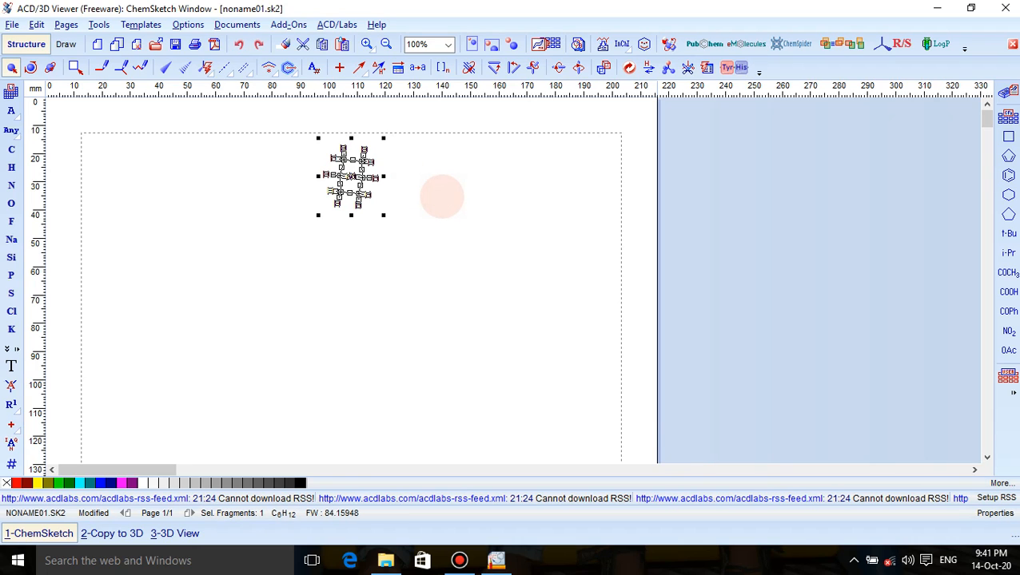
key("ctrl+z")
left_click(441, 197)
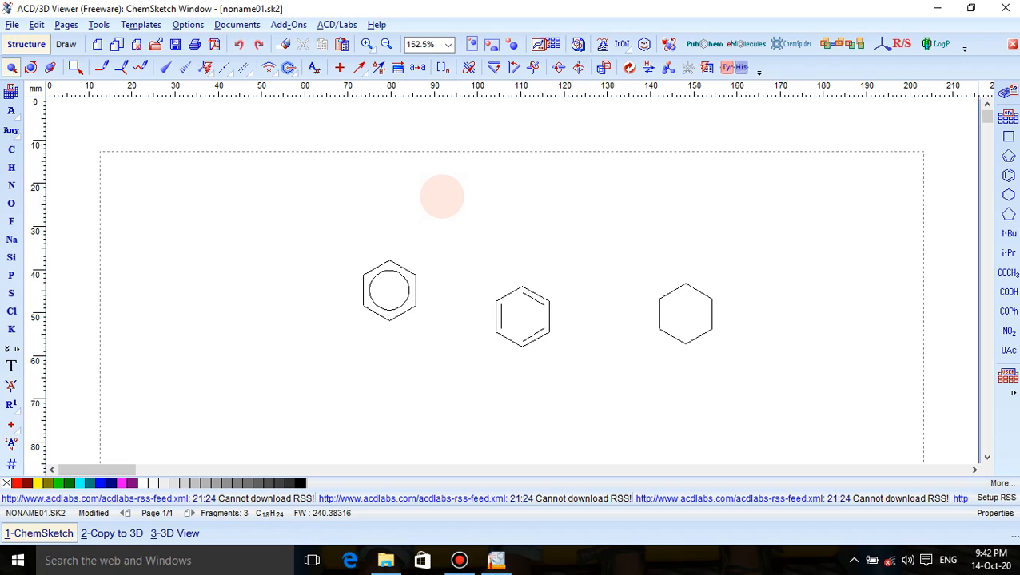
key("alt")
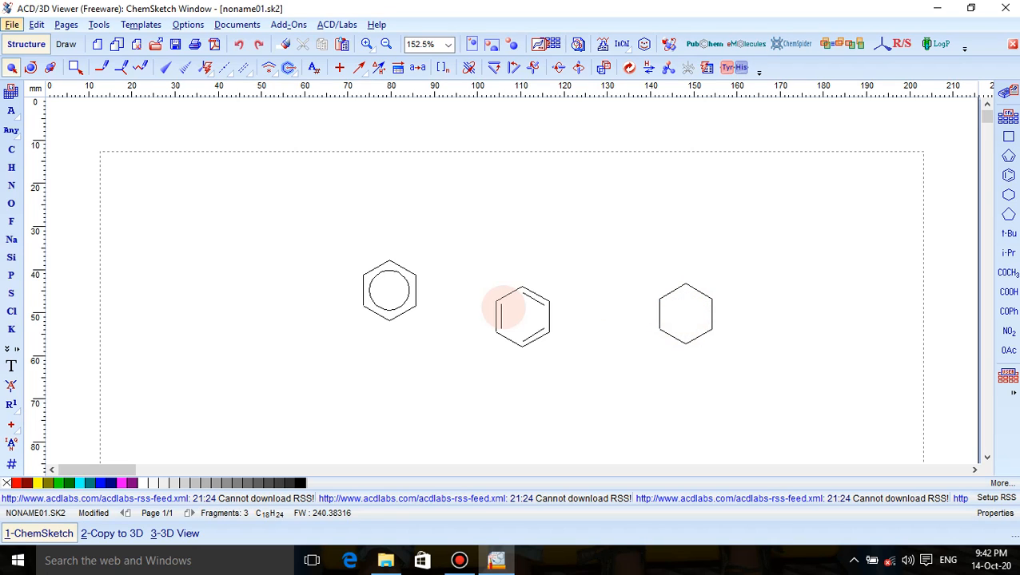
key("Escape")
left_click(591, 266)
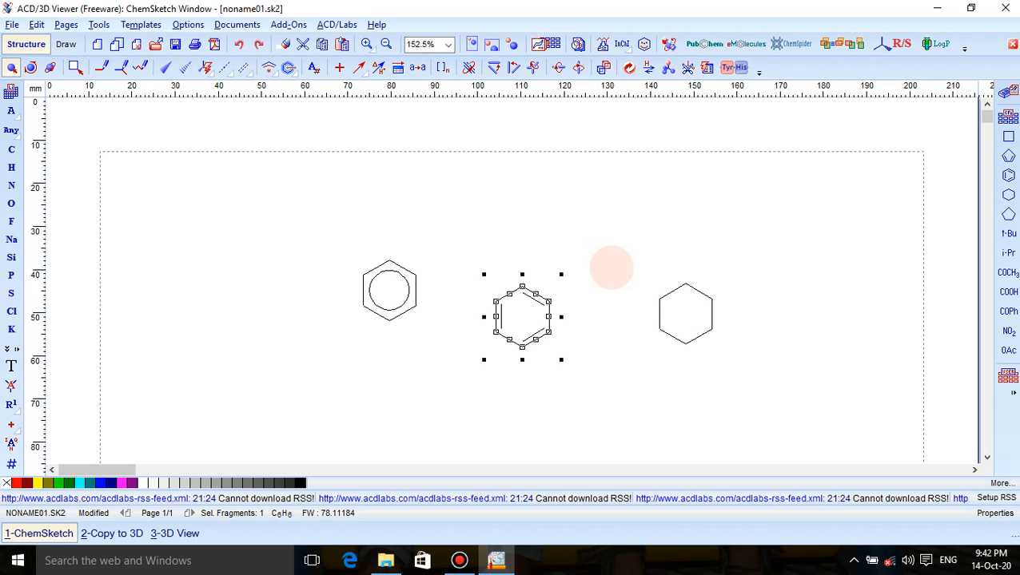
left_click(646, 291)
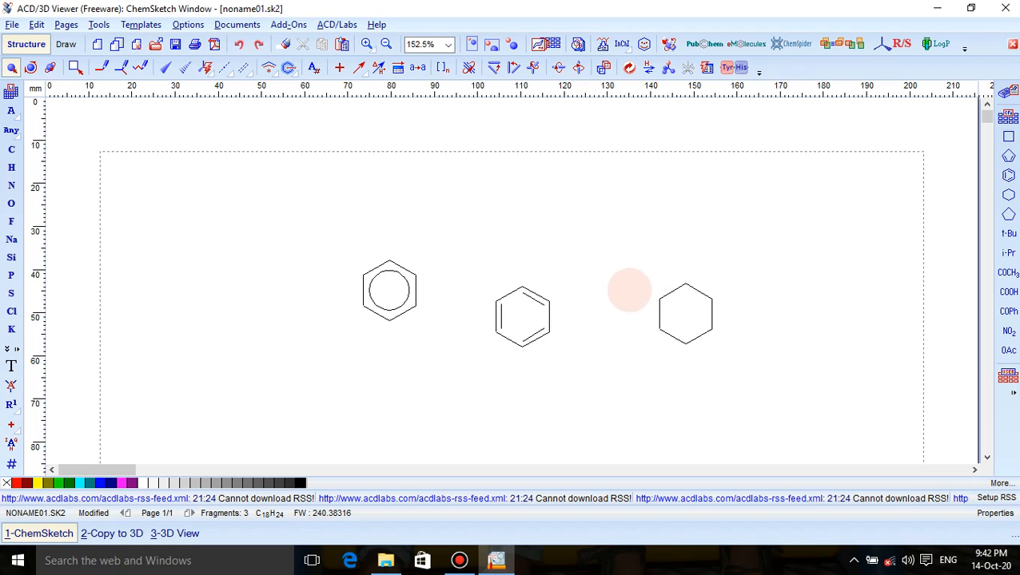
left_click(629, 289)
left_click(443, 290)
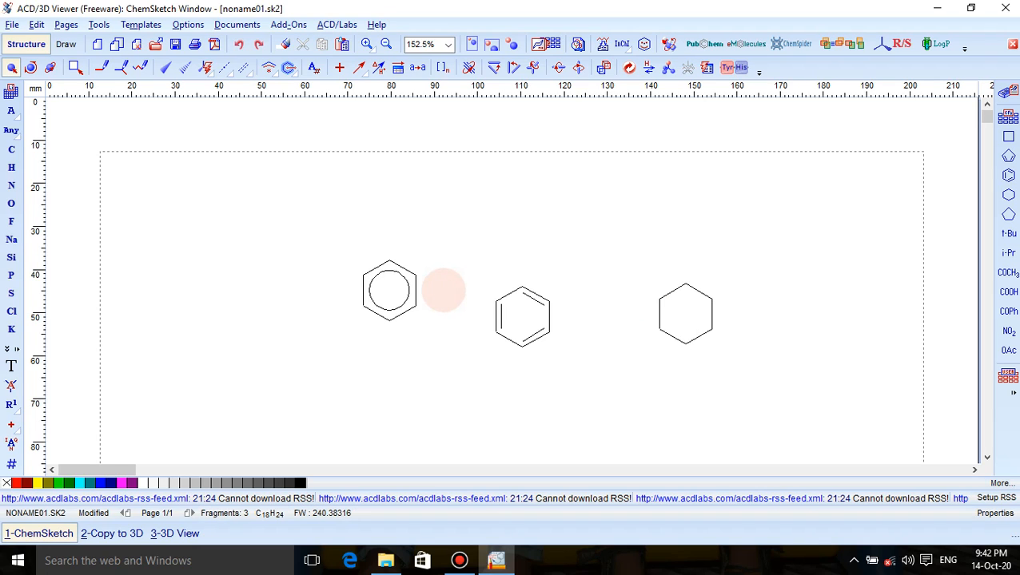
Select all three ring structures, move them together slightly upward, and delete them from the page
key("ctrl+a")
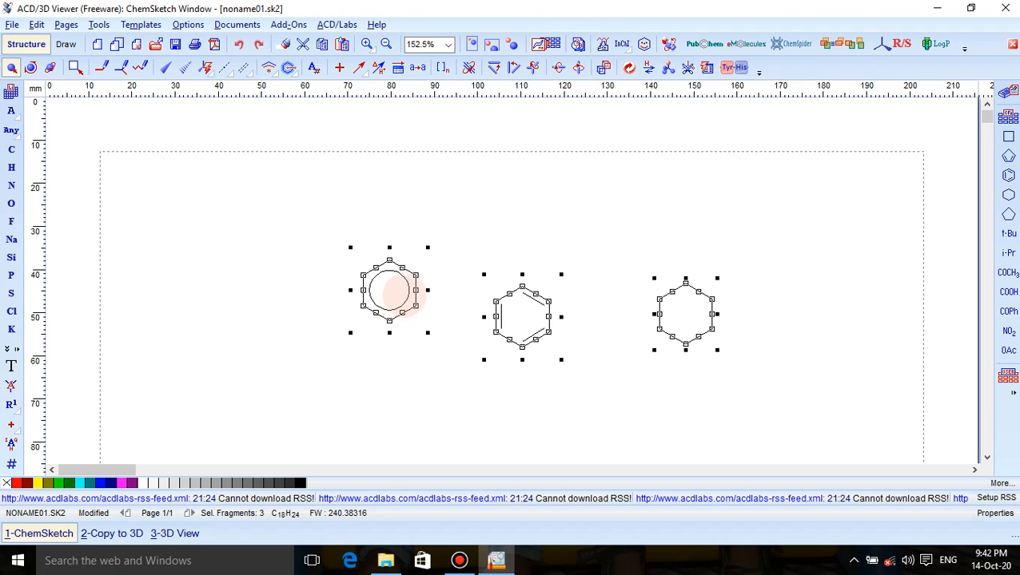
left_click_drag(404, 291, 424, 258)
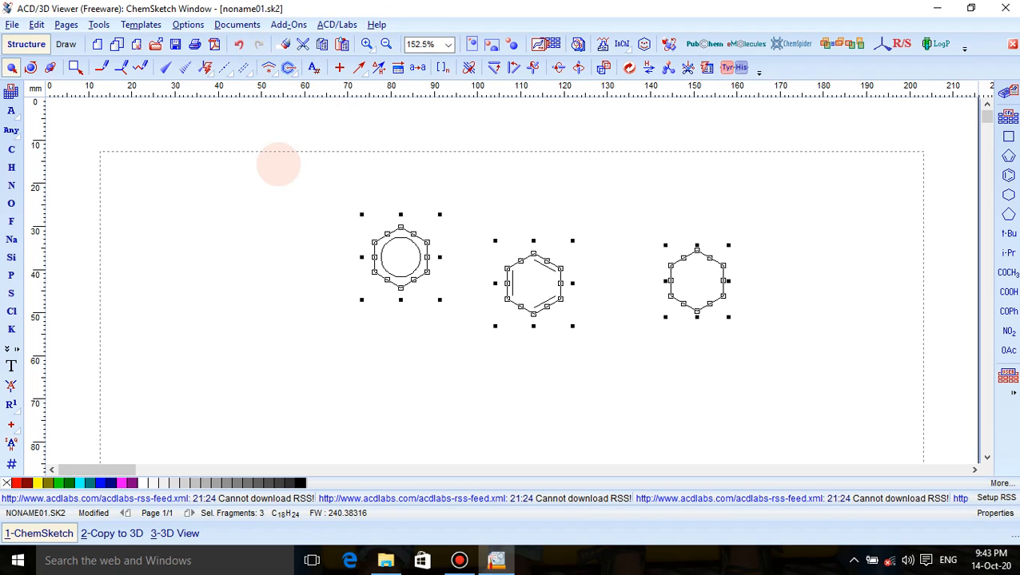
key("Delete")
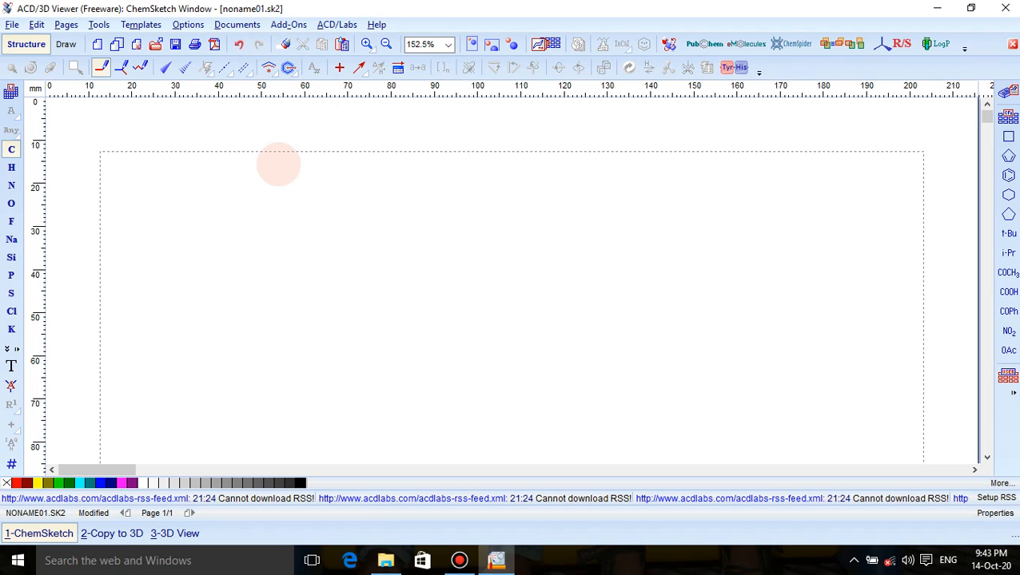